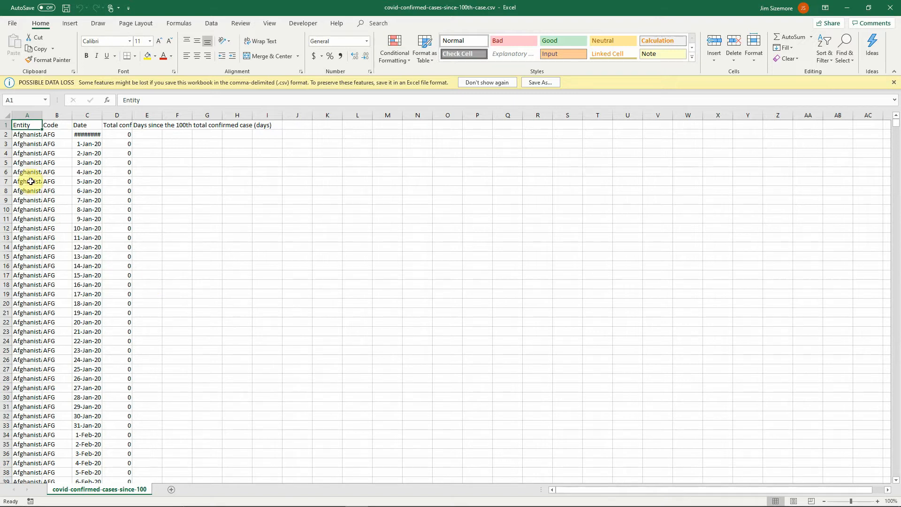
AutoFit the width of every column in the covid-confirmed-cases sheet to its contents.
{"action": "left_click", "coordinate": [6, 115]}
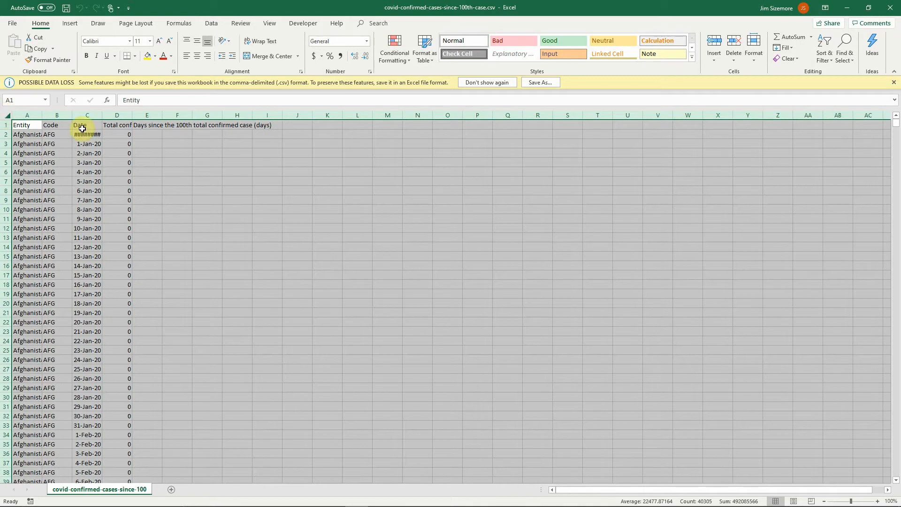
{"action": "left_click", "coordinate": [759, 60]}
{"action": "left_click", "coordinate": [784, 121]}
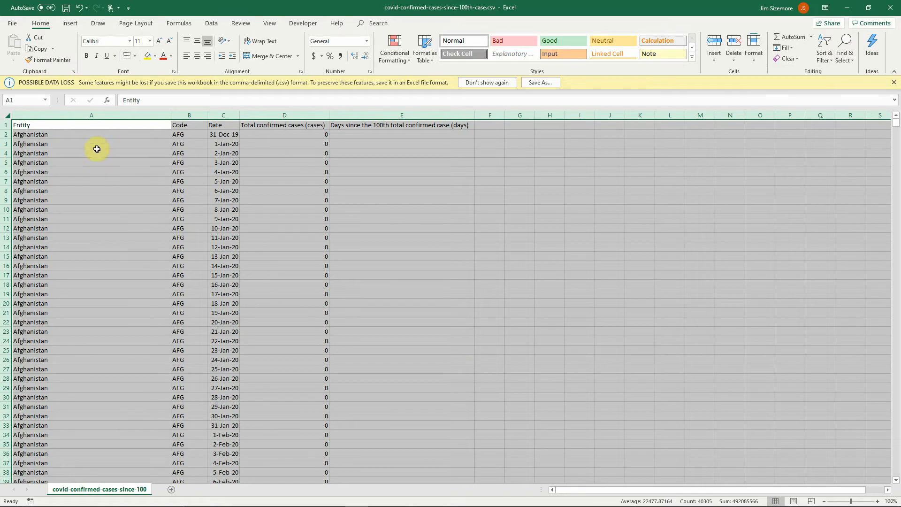
Turn on filtering for columns A through E, from Entity to Days since the 100th total confirmed case.
{"action": "left_click_drag", "start_coordinate": [90, 115], "coordinate": [372, 96]}
{"action": "left_click", "coordinate": [210, 23]}
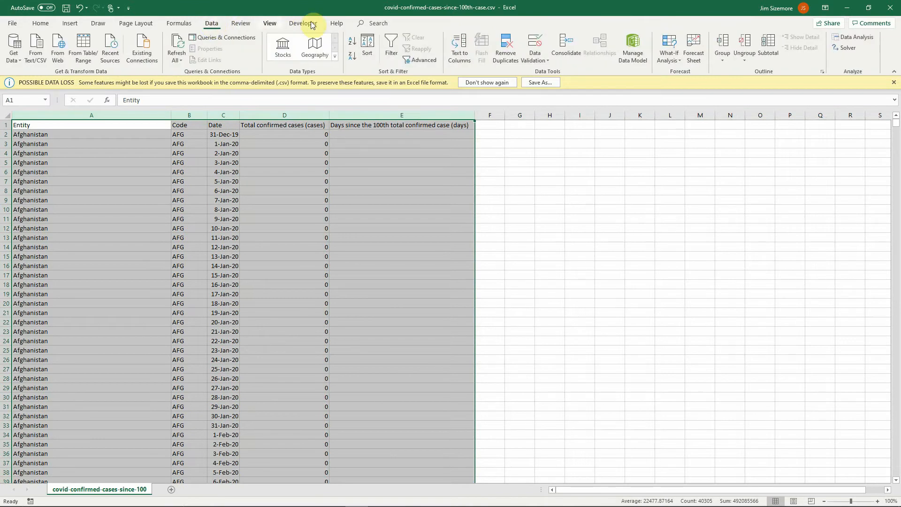
{"action": "left_click", "coordinate": [391, 45]}
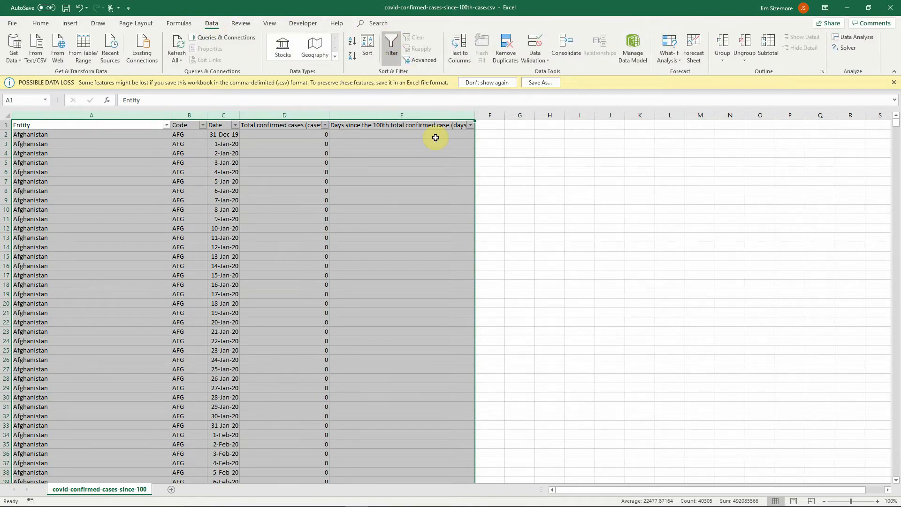
Filter the Entity column to show only United States.
{"action": "left_click", "coordinate": [166, 125]}
{"action": "left_click", "coordinate": [74, 216]}
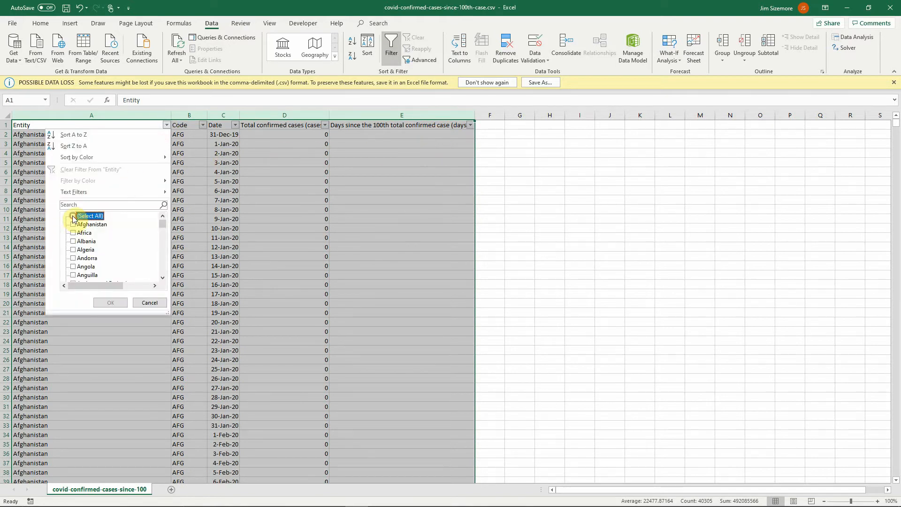
{"action": "left_click_drag", "start_coordinate": [161, 225], "coordinate": [161, 286]}
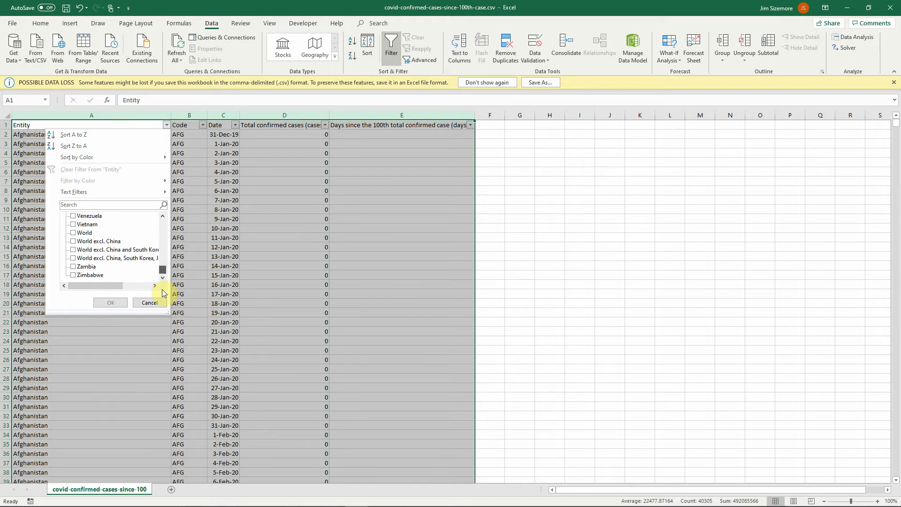
{"action": "scroll", "coordinate": [98, 249], "scroll_direction": "up", "scroll_amount": 2}
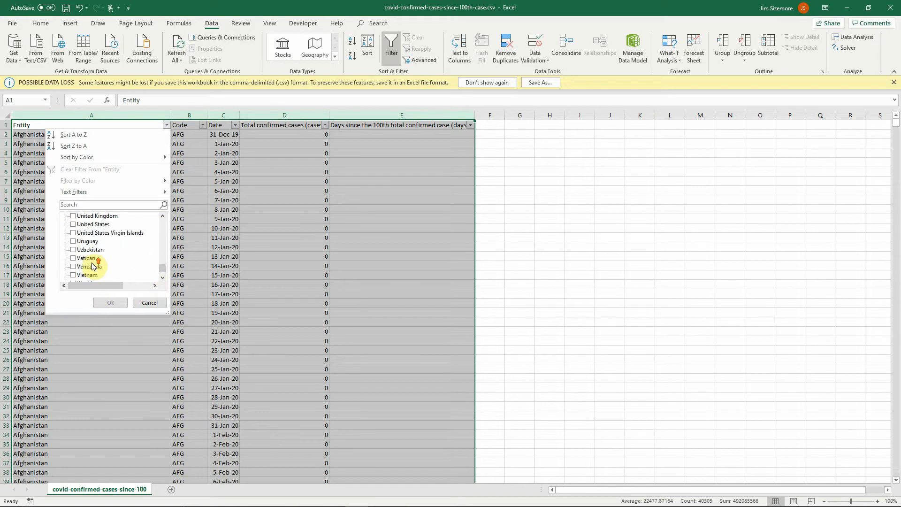
{"action": "left_click", "coordinate": [74, 224]}
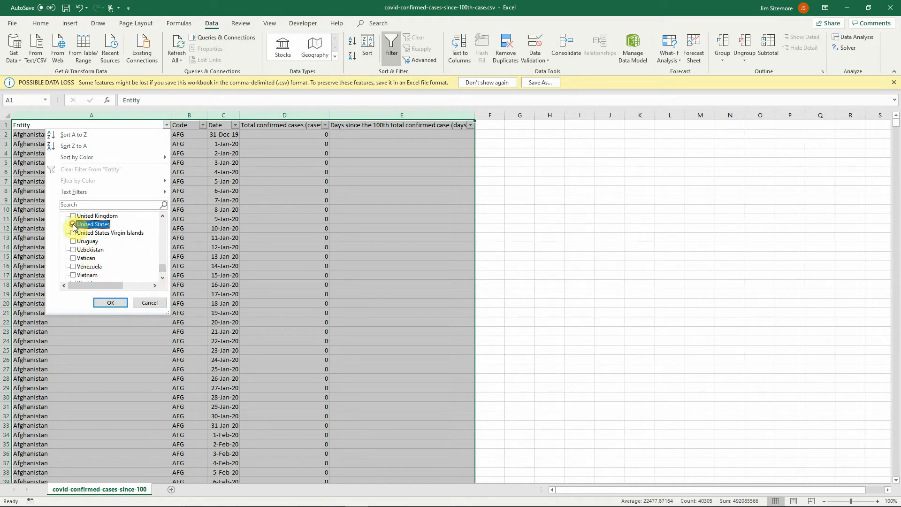
{"action": "left_click", "coordinate": [108, 302]}
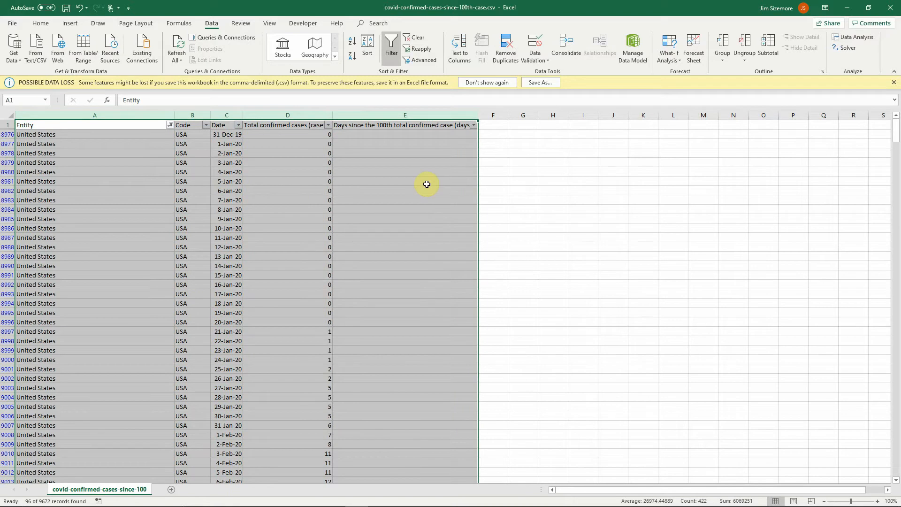
Try to filter the Days since the 100th total confirmed case column by excluding the value 0.
{"action": "left_click", "coordinate": [474, 125]}
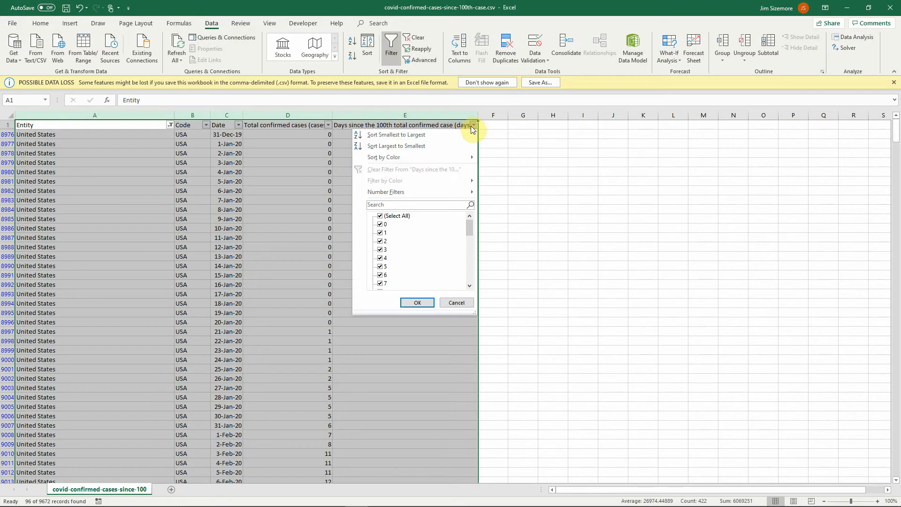
{"action": "left_click", "coordinate": [381, 225]}
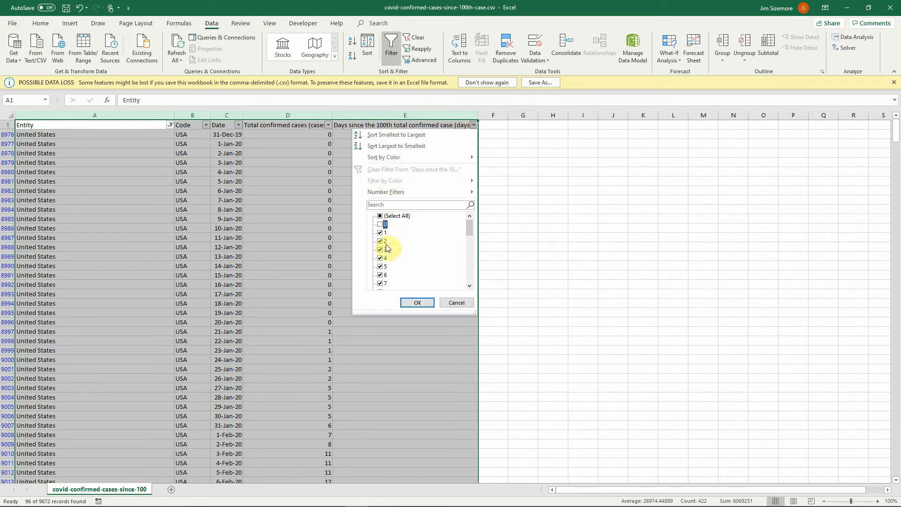
{"action": "left_click", "coordinate": [417, 302]}
{"action": "left_click", "coordinate": [416, 304]}
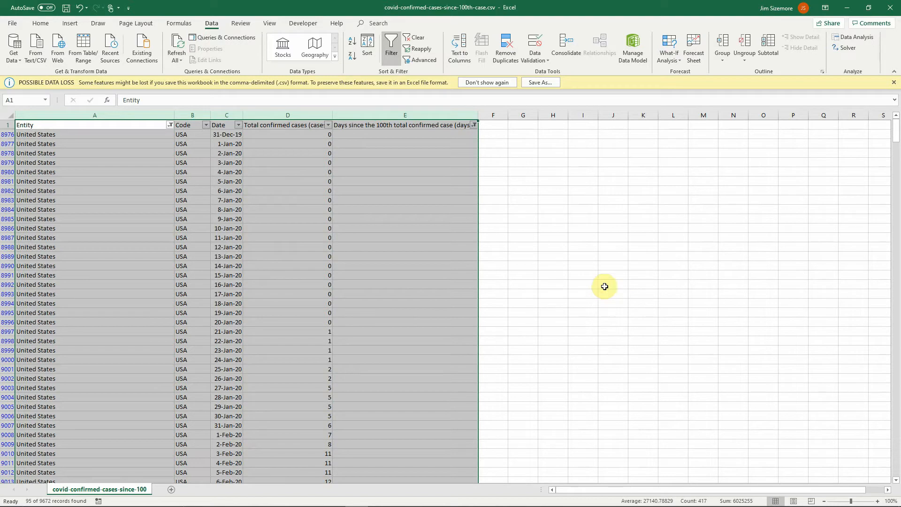
{"action": "left_click", "coordinate": [474, 125]}
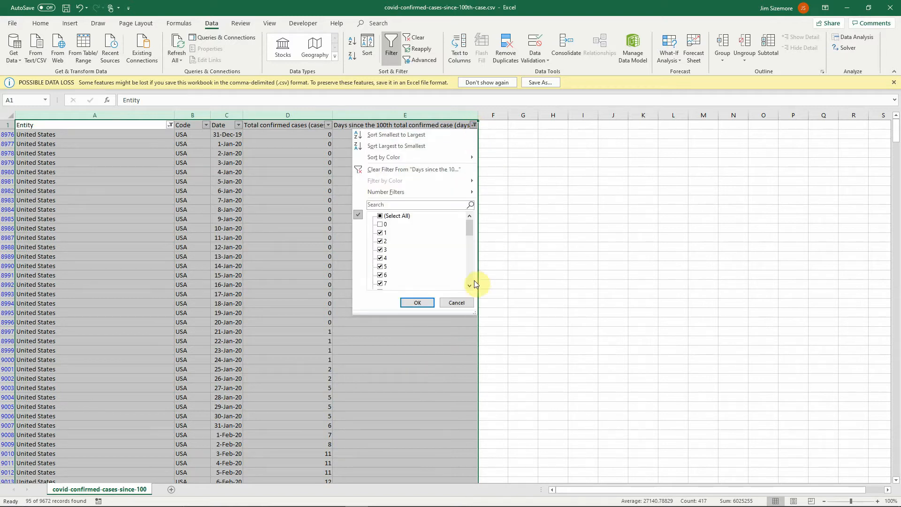
{"action": "left_click", "coordinate": [380, 233]}
{"action": "left_click", "coordinate": [380, 241]}
{"action": "left_click", "coordinate": [380, 249]}
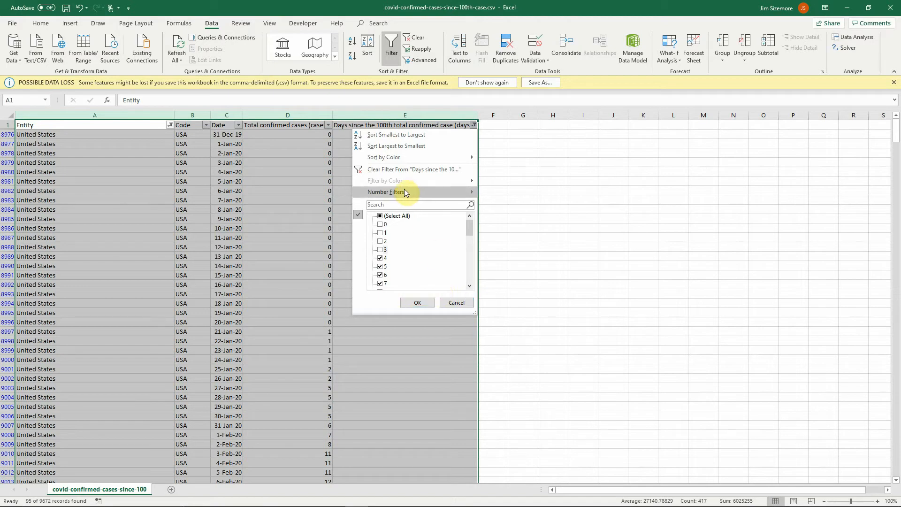
{"action": "left_click", "coordinate": [463, 303]}
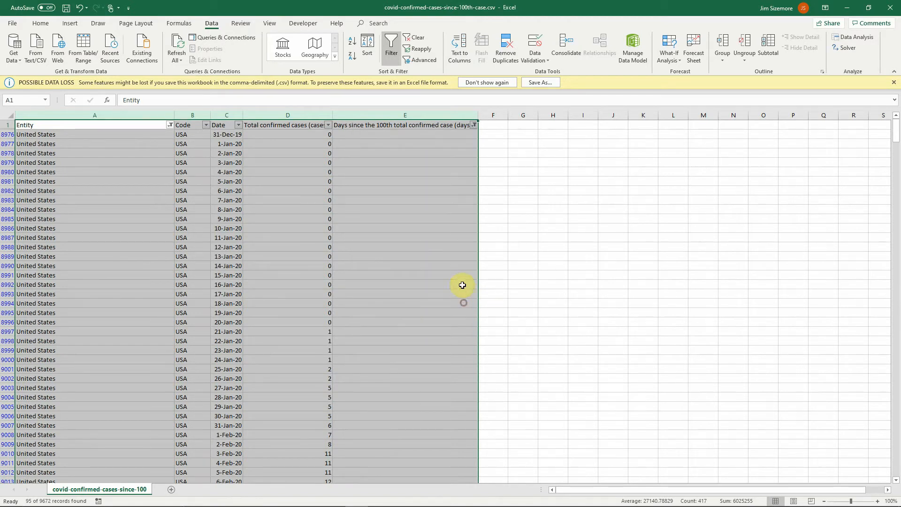
Clear the filter from the Days since the 100th total confirmed case column.
{"action": "left_click", "coordinate": [474, 126]}
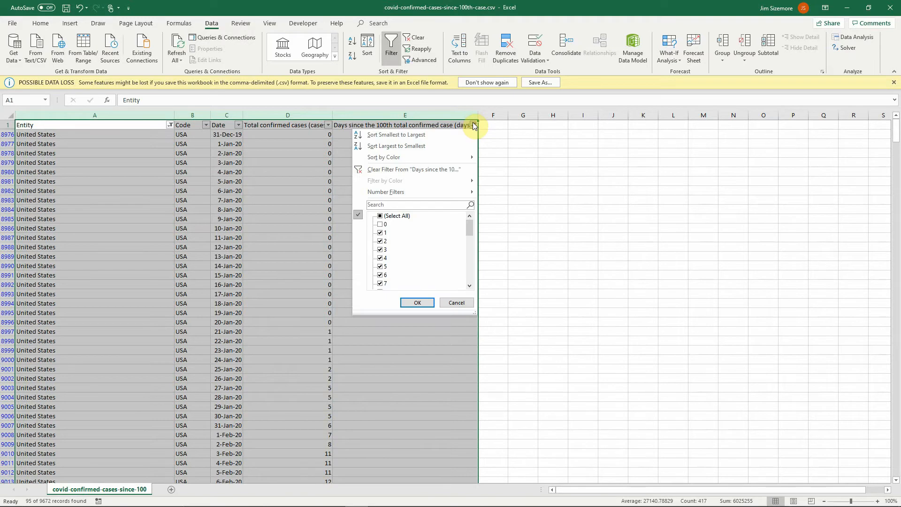
{"action": "left_click", "coordinate": [397, 169]}
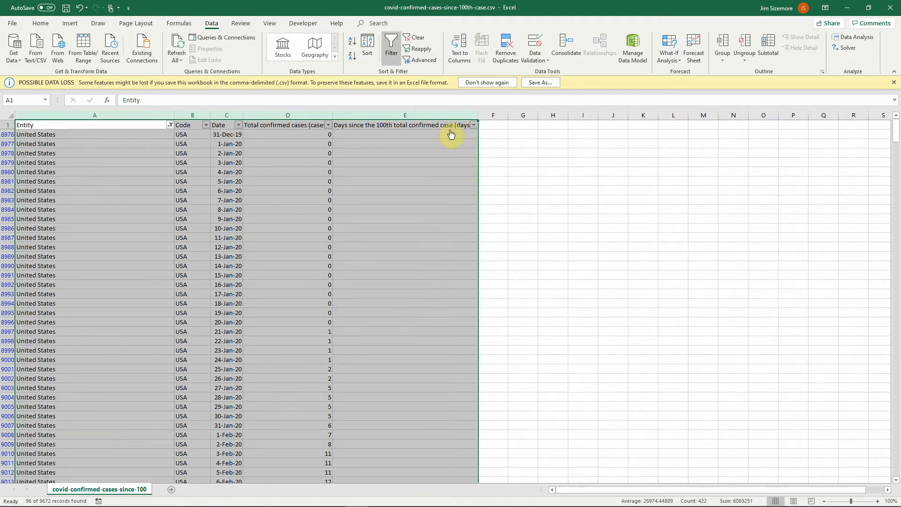
Apply a number filter to Total confirmed cases that keeps rows greater than or equal to 89.
{"action": "left_click", "coordinate": [329, 125]}
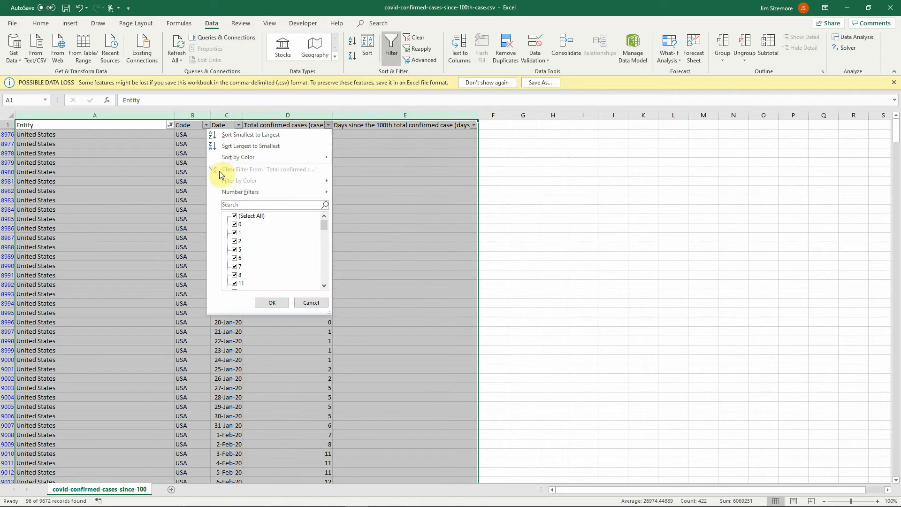
{"action": "mouse_move", "coordinate": [238, 192]}
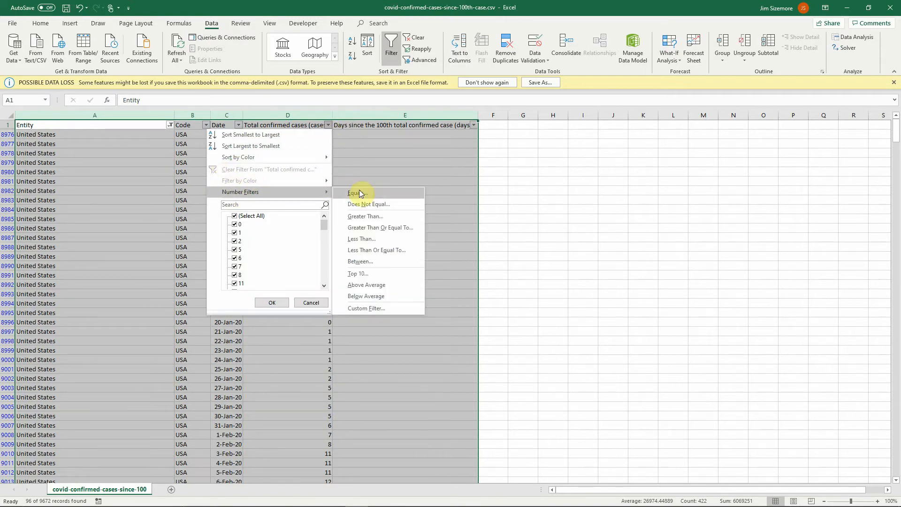
{"action": "left_click", "coordinate": [375, 228]}
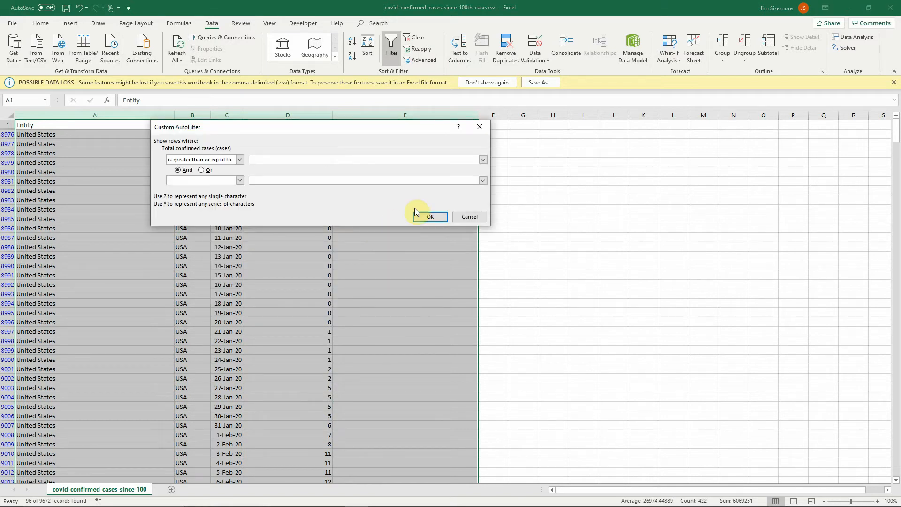
{"action": "left_click", "coordinate": [483, 160]}
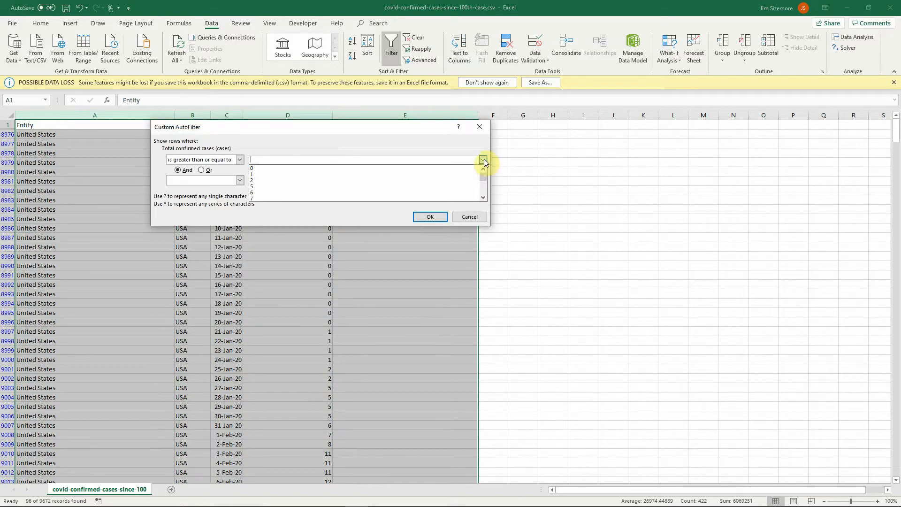
{"action": "mouse_move", "coordinate": [484, 178]}
{"action": "left_mouse_down"}
{"action": "mouse_move", "coordinate": [485, 196]}
{"action": "mouse_move", "coordinate": [485, 176]}
{"action": "left_mouse_up"}
{"action": "left_click", "coordinate": [484, 176]}
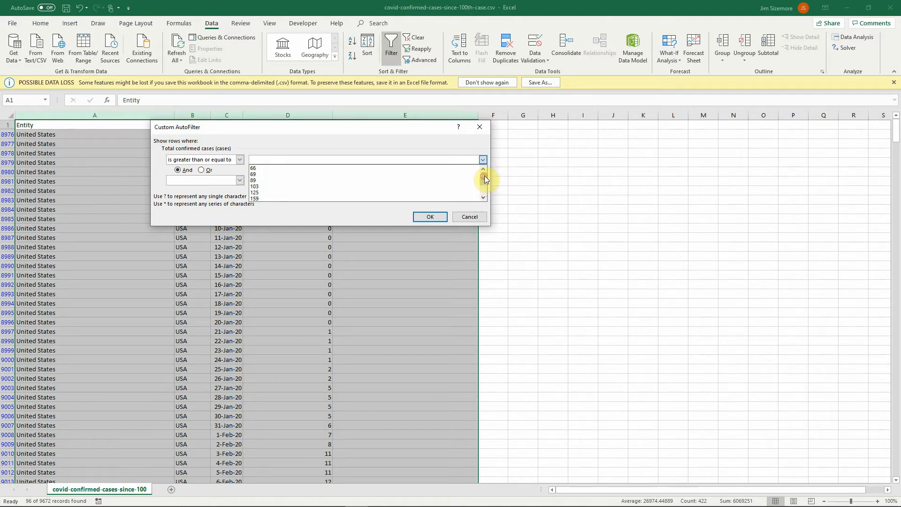
{"action": "left_click", "coordinate": [260, 182]}
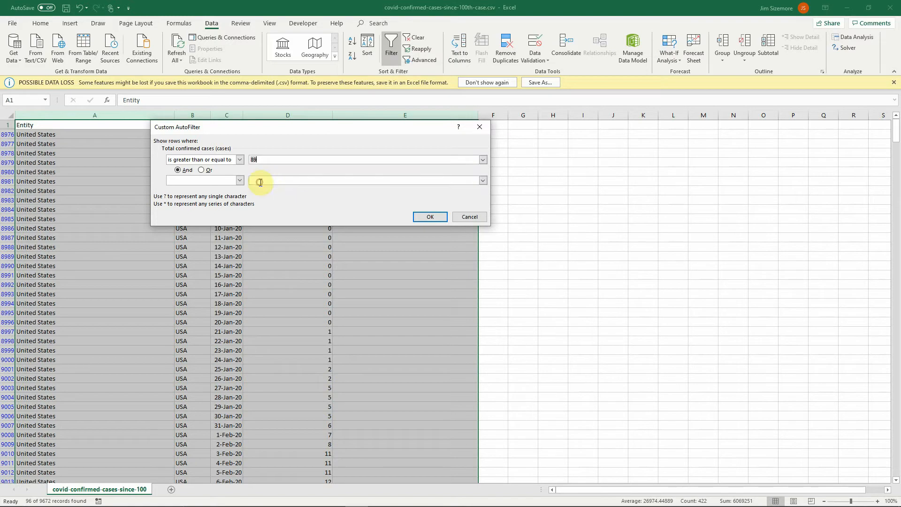
{"action": "left_click", "coordinate": [435, 220]}
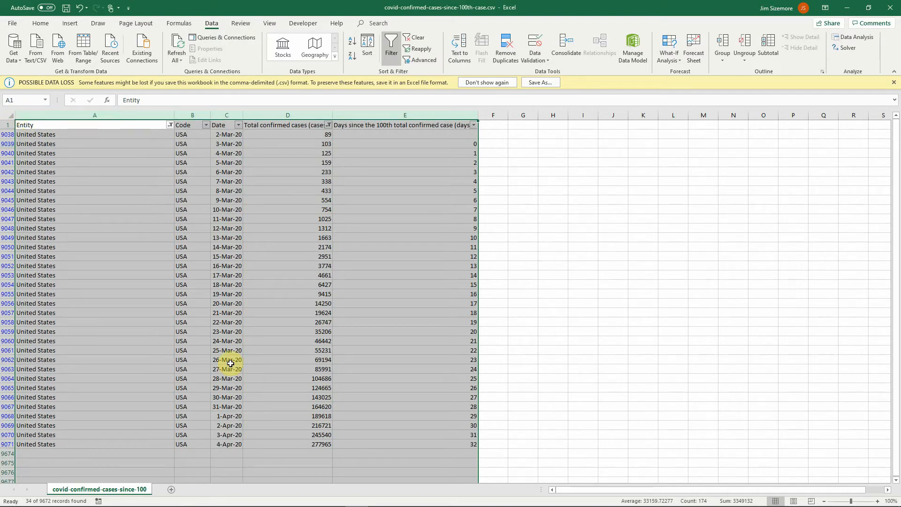
Copy the filtered United States data into a new sheet, starting at cell A1.
{"action": "key", "text": "ctrl+c"}
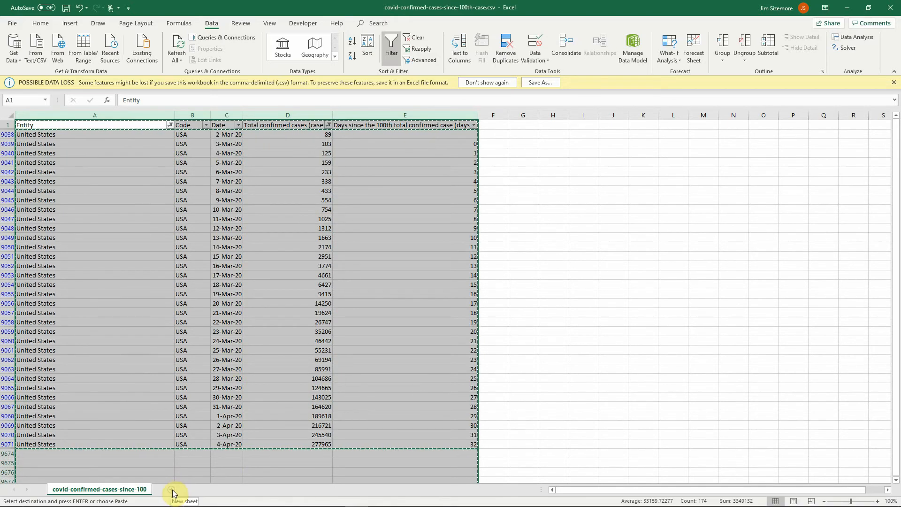
{"action": "left_click", "coordinate": [172, 489]}
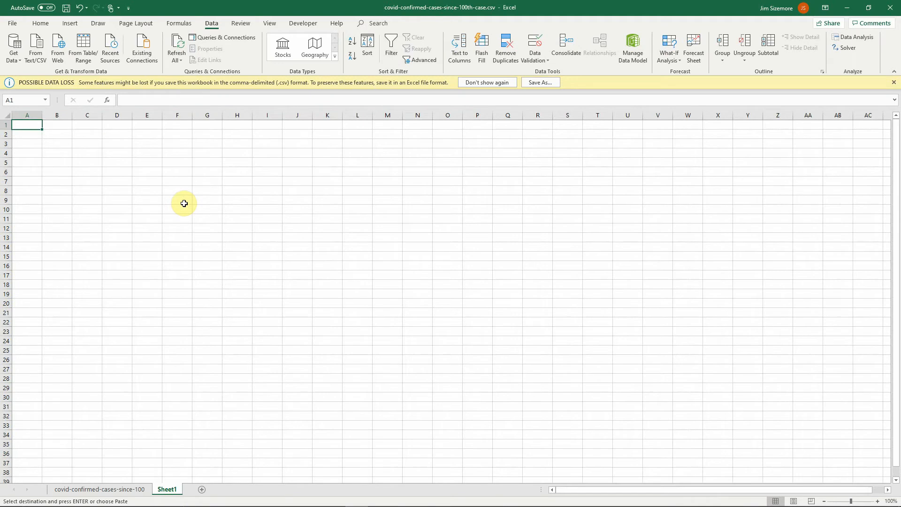
{"action": "key", "text": "ctrl+v"}
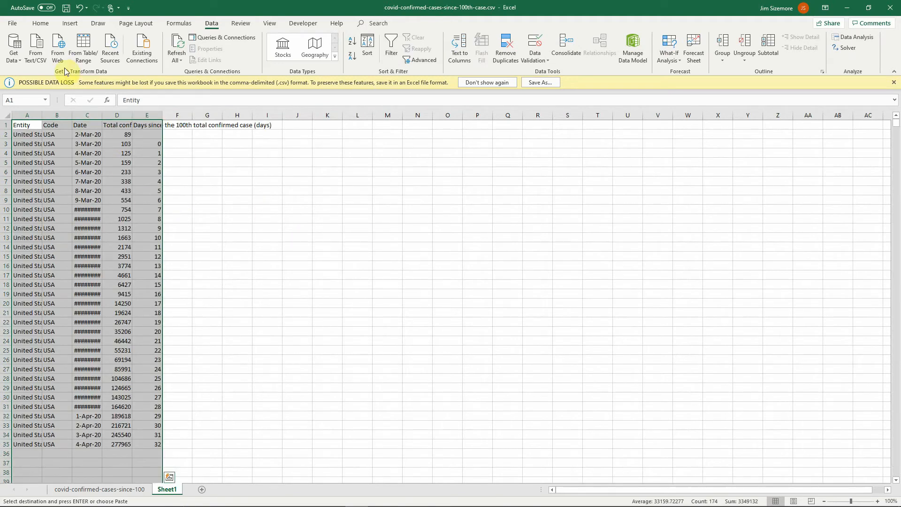
AutoFit the widths of the pasted columns A through E on Sheet1.
{"action": "left_click", "coordinate": [41, 24]}
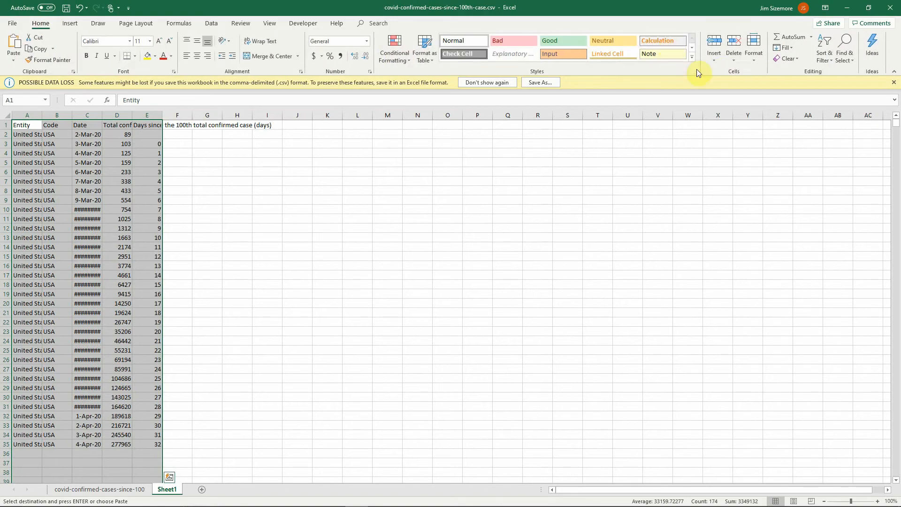
{"action": "left_click", "coordinate": [753, 47]}
{"action": "left_click", "coordinate": [767, 117]}
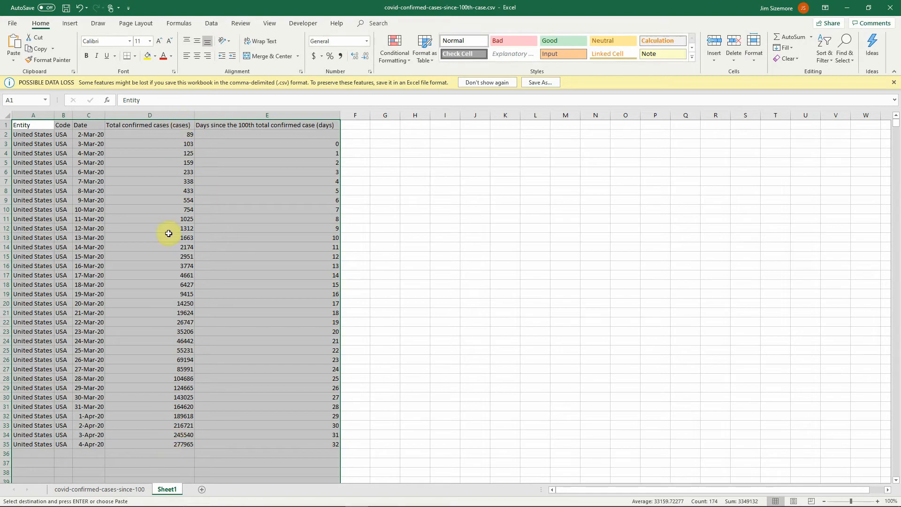
{"action": "left_click", "coordinate": [188, 141]}
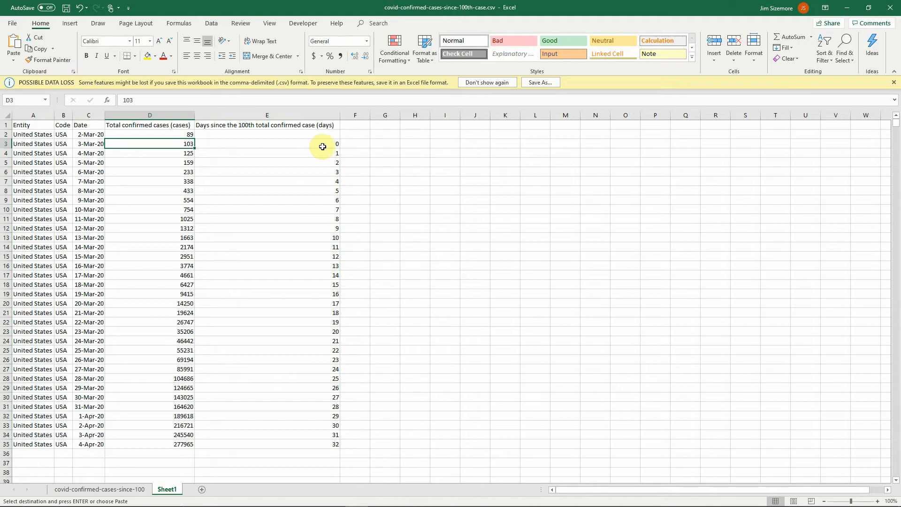
{"action": "left_click", "coordinate": [185, 135]}
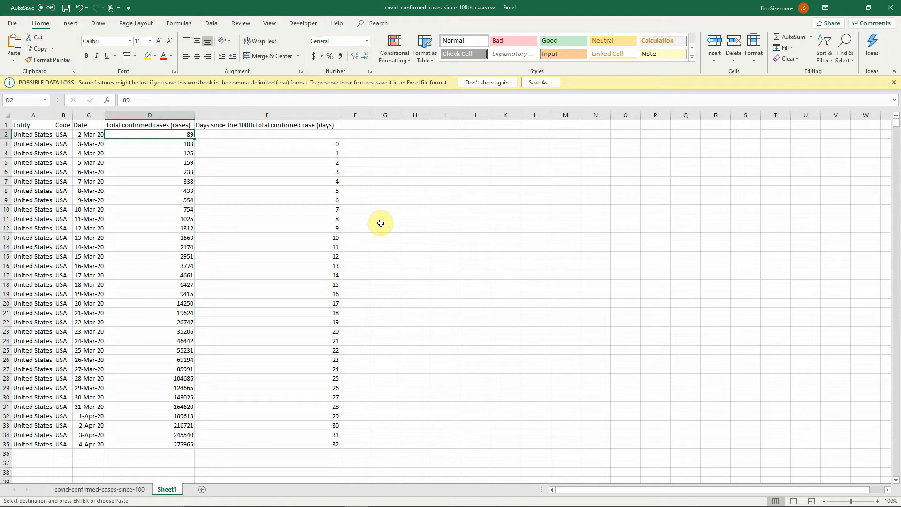
{"action": "left_click", "coordinate": [296, 115]}
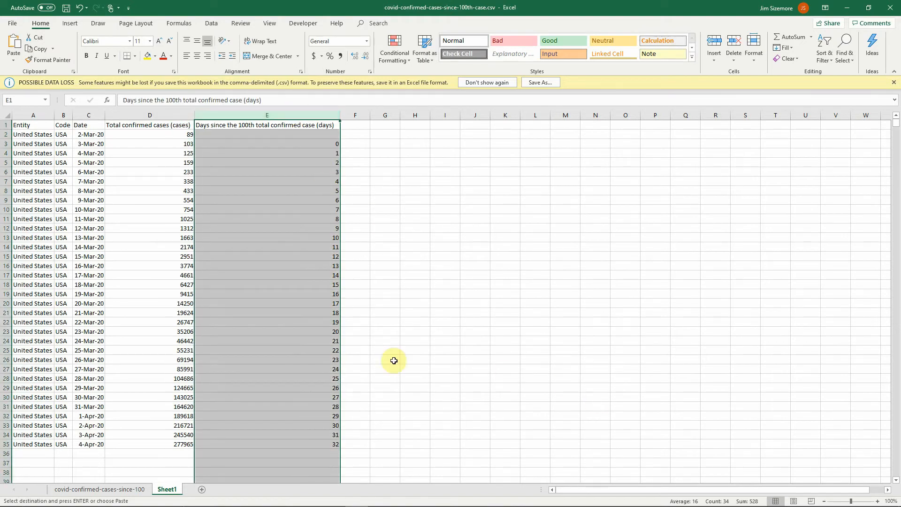
Copy the Total confirmed cases column from column D and insert the copied cells at column F.
{"action": "left_click", "coordinate": [157, 116]}
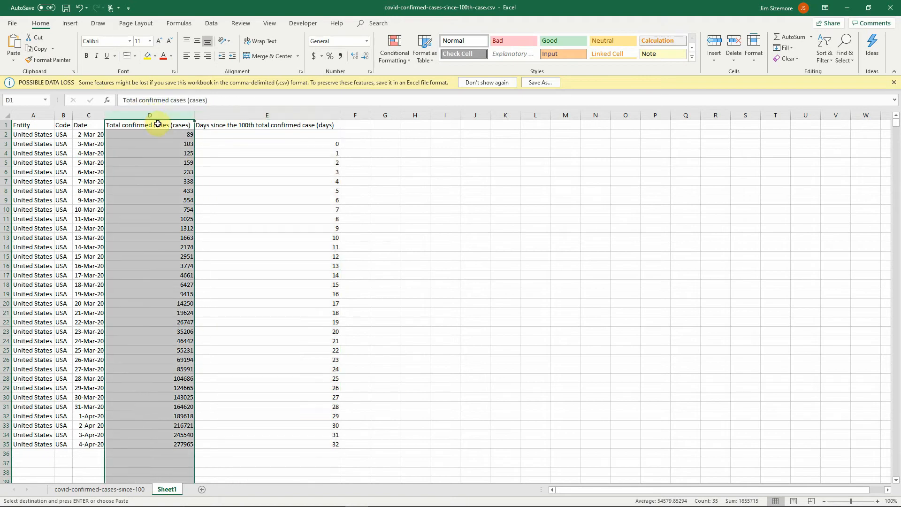
{"action": "key", "text": "ctrl+c"}
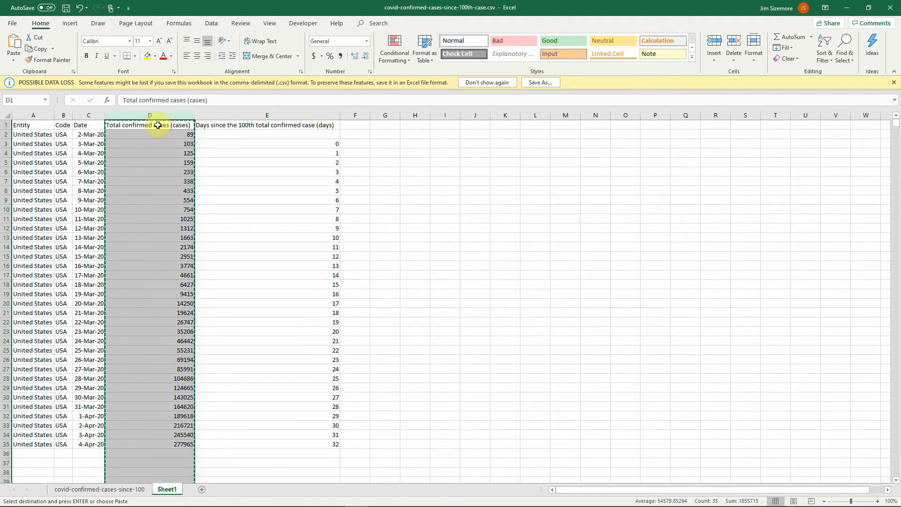
{"action": "left_click", "coordinate": [351, 113]}
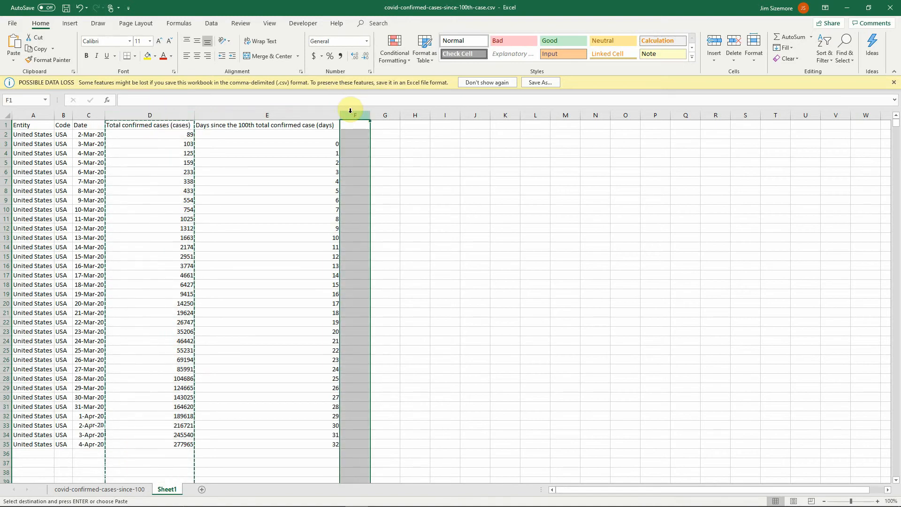
{"action": "left_click", "coordinate": [73, 25]}
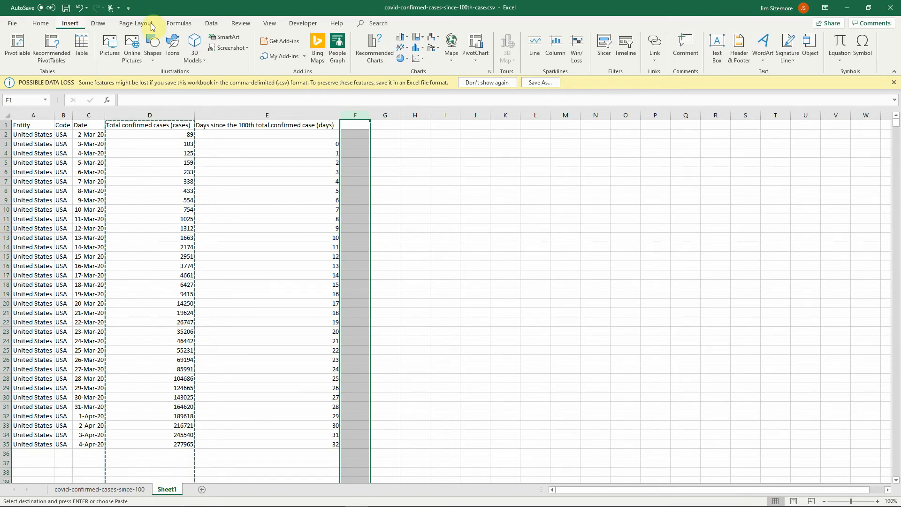
{"action": "left_click", "coordinate": [41, 23]}
{"action": "left_click", "coordinate": [714, 59]}
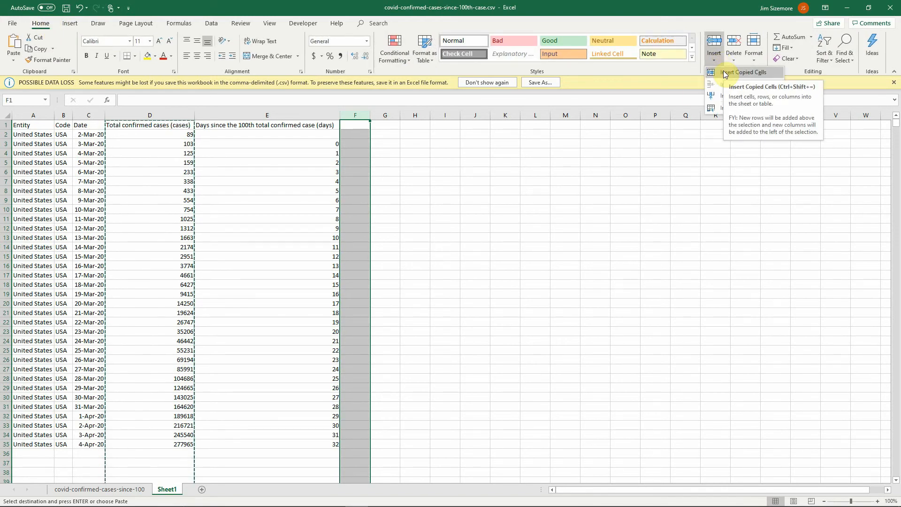
{"action": "left_click", "coordinate": [724, 73]}
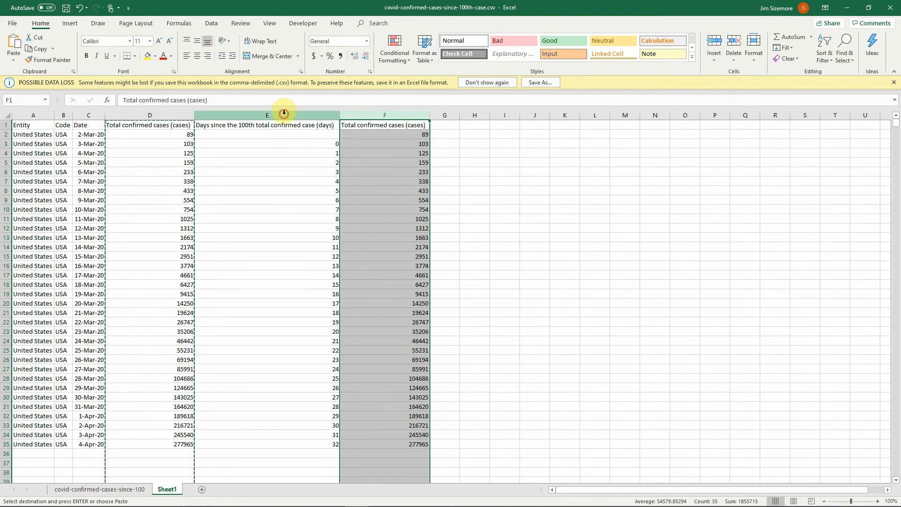
Insert a markers-only scatter chart from columns E and F, plotting total confirmed cases against days since the 100th case.
{"action": "left_click", "coordinate": [324, 115]}
{"action": "left_click_drag", "start_coordinate": [338, 112], "coordinate": [358, 113]}
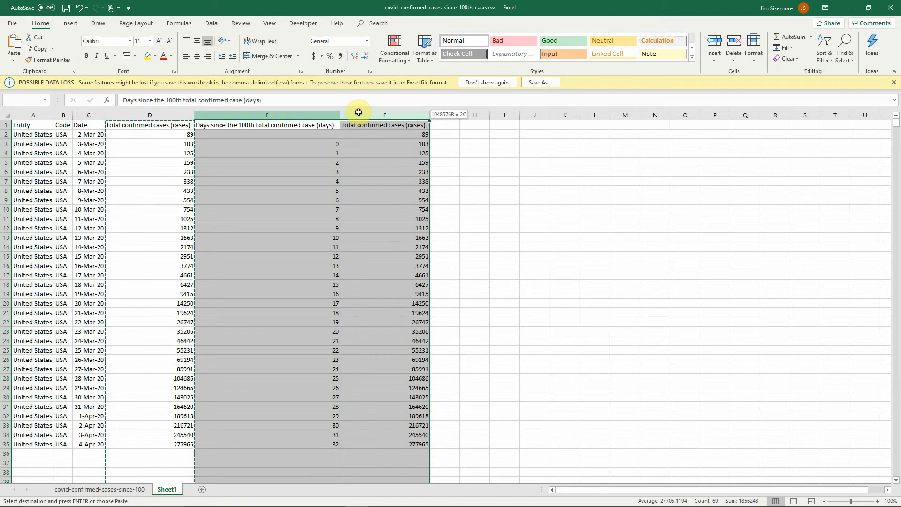
{"action": "left_click", "coordinate": [68, 24]}
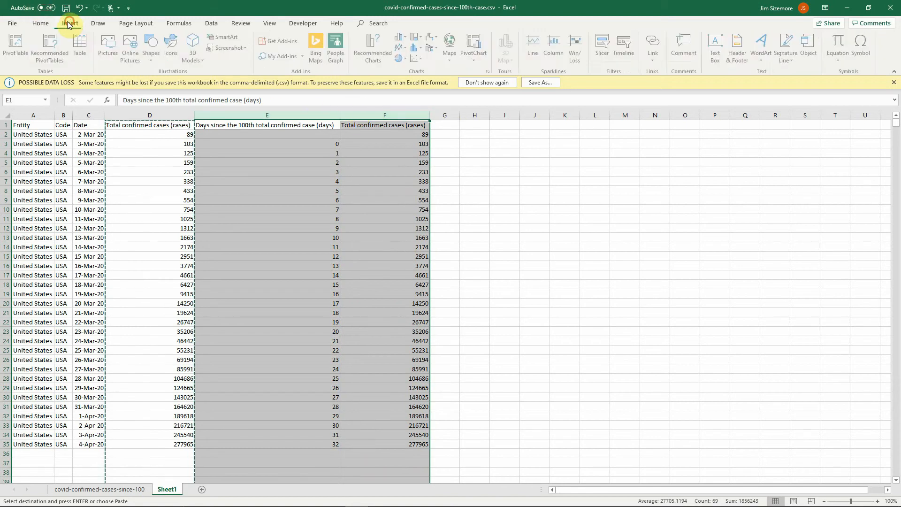
{"action": "left_click", "coordinate": [425, 62]}
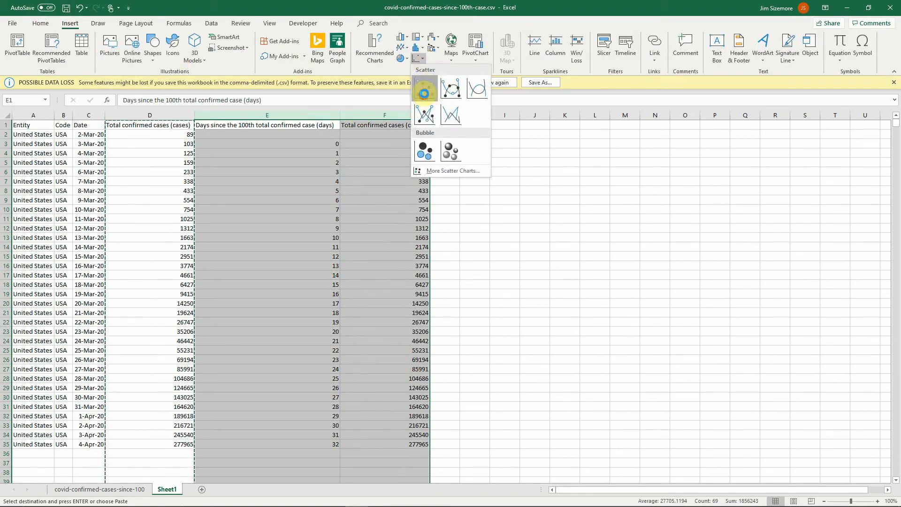
{"action": "left_click", "coordinate": [624, 378]}
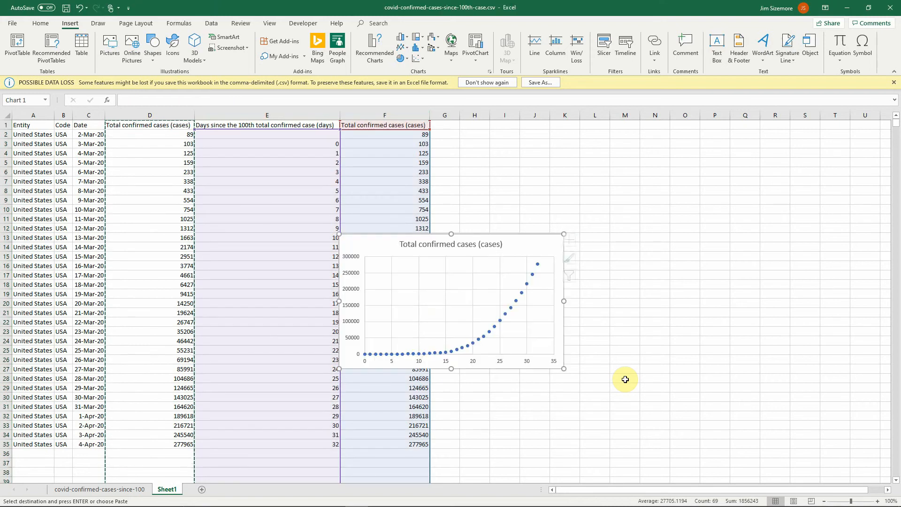
Move the scatter chart beside column F at row 1 and enlarge it to cover about columns G to S and rows 1 to 36.
{"action": "left_click_drag", "start_coordinate": [572, 489], "coordinate": [595, 493]}
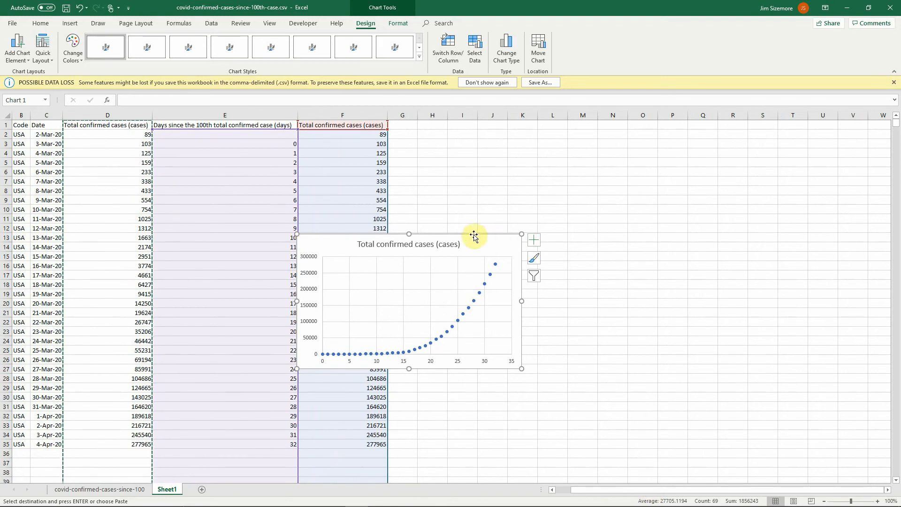
{"action": "left_click_drag", "start_coordinate": [468, 240], "coordinate": [520, 221]}
{"action": "left_click_drag", "start_coordinate": [555, 126], "coordinate": [561, 127]}
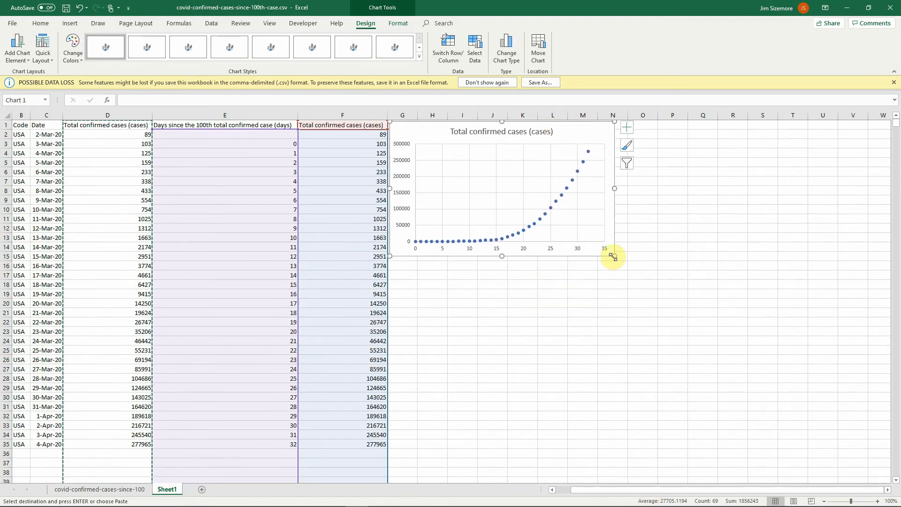
{"action": "left_click_drag", "start_coordinate": [613, 256], "coordinate": [779, 416]}
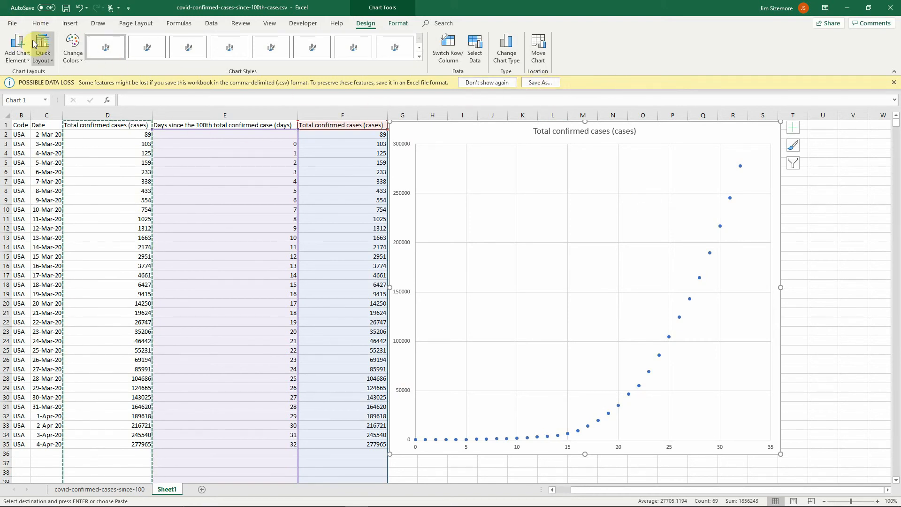
Save the file as an Excel Workbook (*.xlsx) named covid-confirmed-cases-since-100th-case2 in the canvas support folder.
{"action": "left_click", "coordinate": [13, 24]}
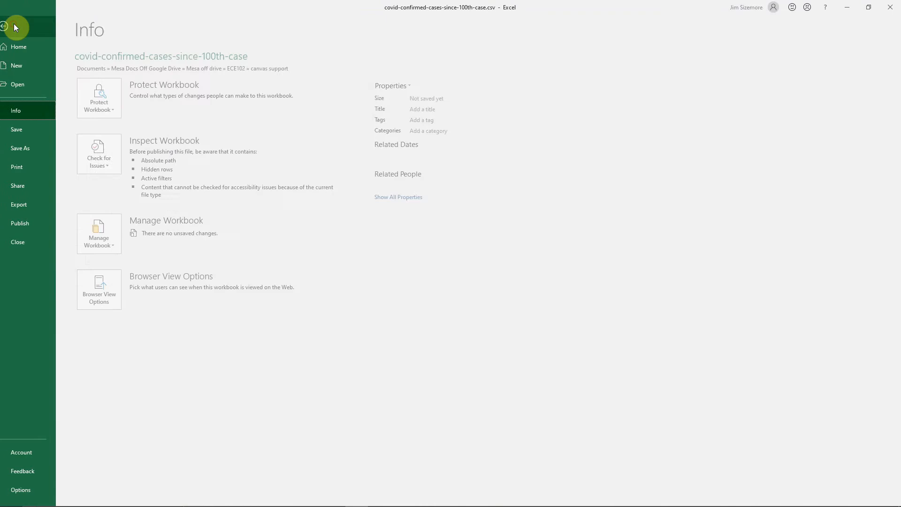
{"action": "left_click", "coordinate": [32, 153]}
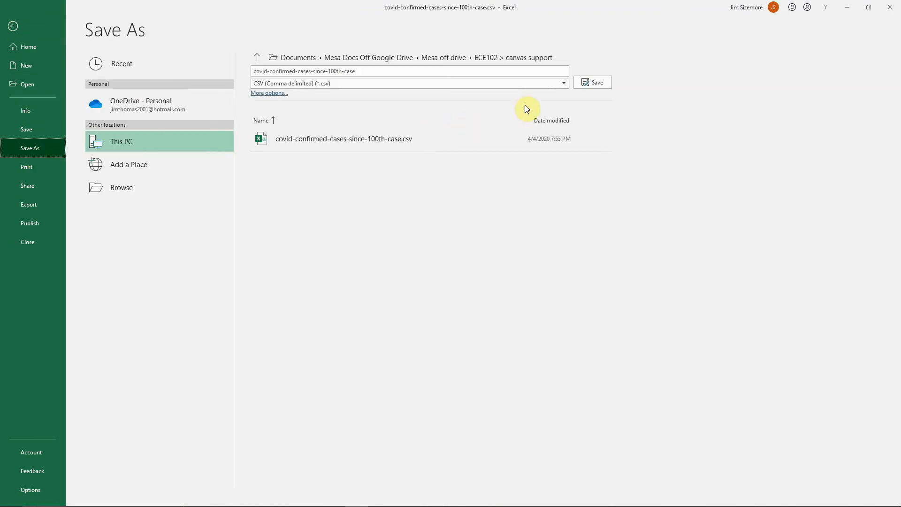
{"action": "left_click", "coordinate": [494, 83]}
{"action": "left_click", "coordinate": [493, 93]}
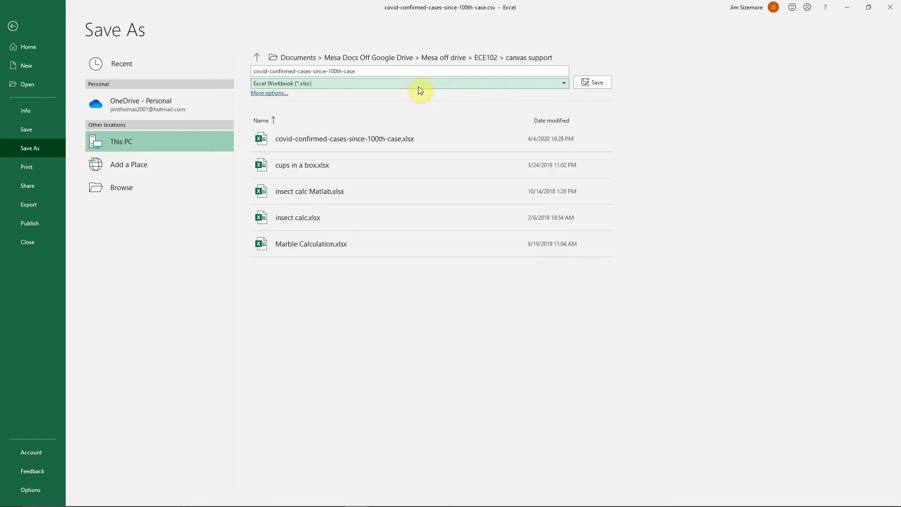
{"action": "left_click", "coordinate": [389, 70]}
{"action": "left_click", "coordinate": [388, 70]}
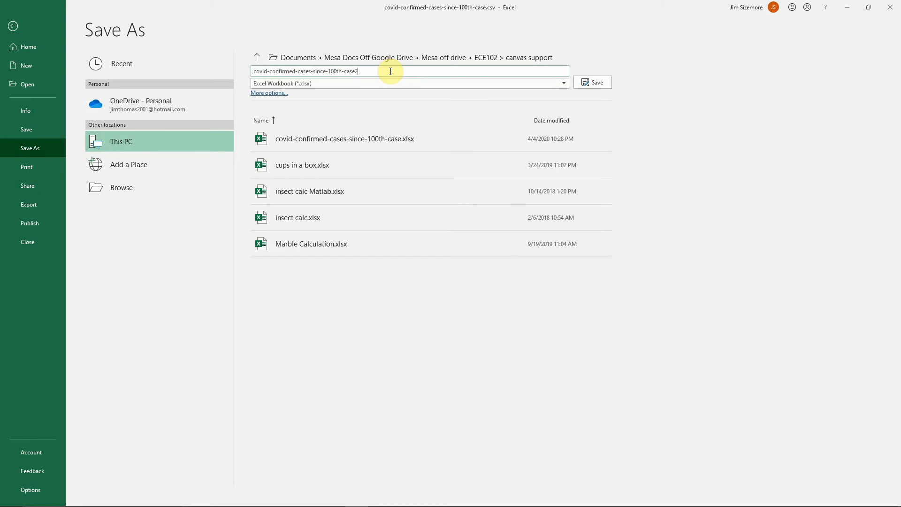
{"action": "left_click", "coordinate": [598, 83]}
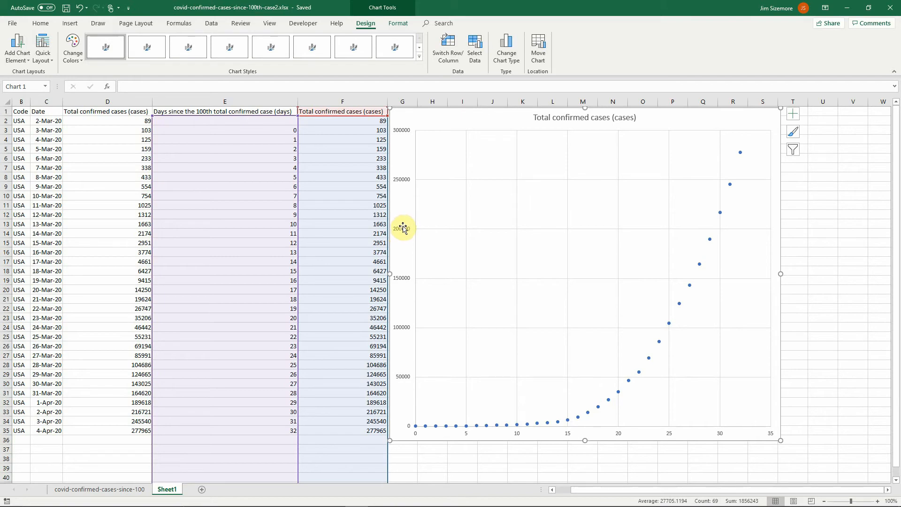
Set the chart's vertical axis to a logarithmic scale with base 10 and close the axis formatting.
{"action": "right_click", "coordinate": [404, 230]}
{"action": "left_click", "coordinate": [455, 332]}
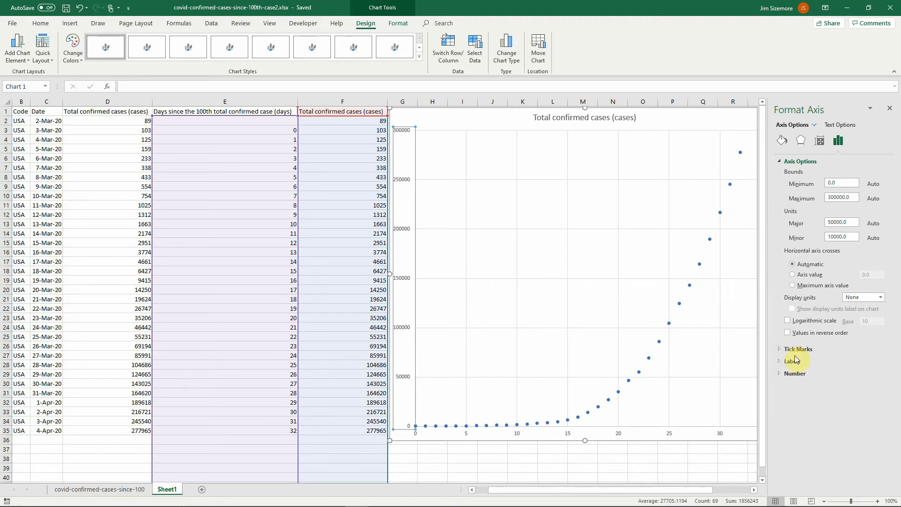
{"action": "left_click", "coordinate": [787, 320]}
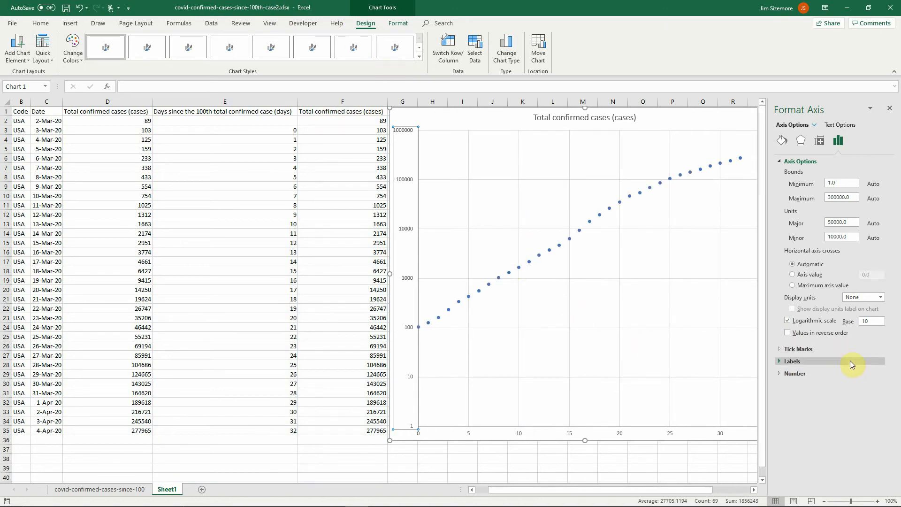
{"action": "left_click", "coordinate": [511, 347]}
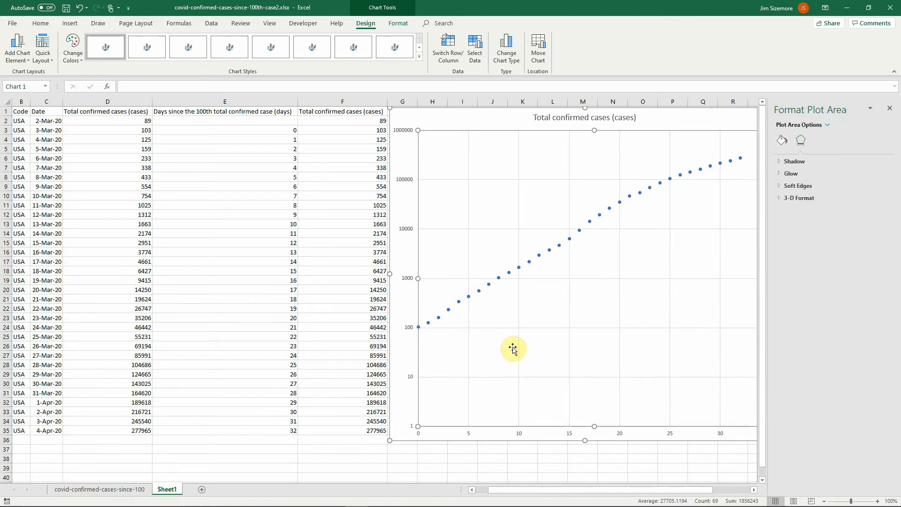
{"action": "left_click", "coordinate": [889, 109]}
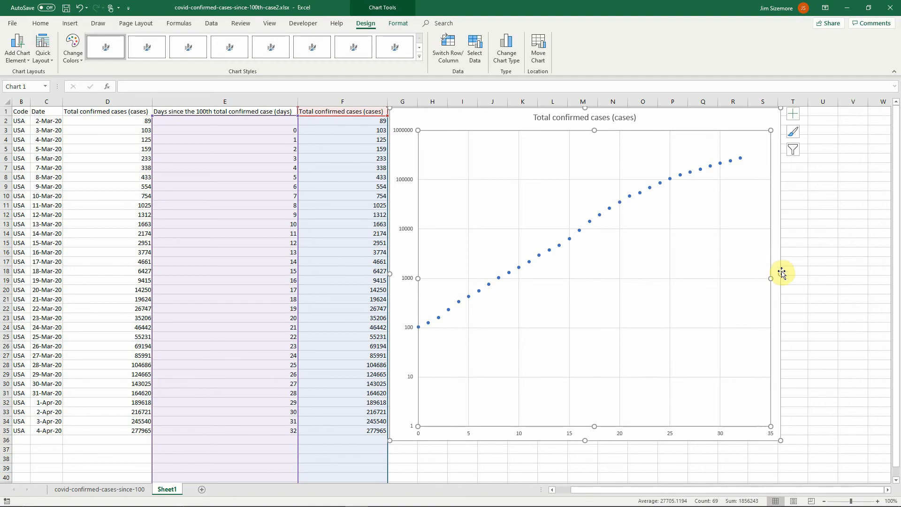
Narrow the chart to end at about column R and add an exponential trendline to its data.
{"action": "left_click_drag", "start_coordinate": [780, 274], "coordinate": [746, 271]}
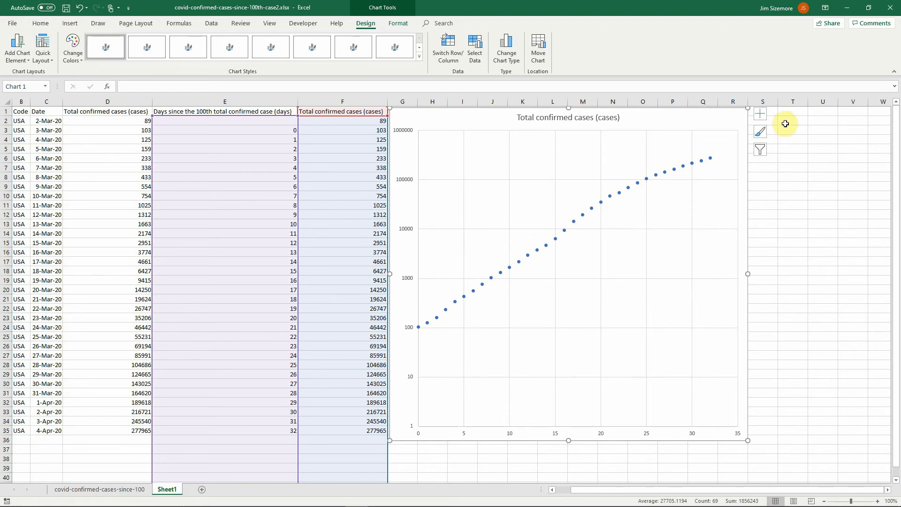
{"action": "left_click", "coordinate": [760, 115]}
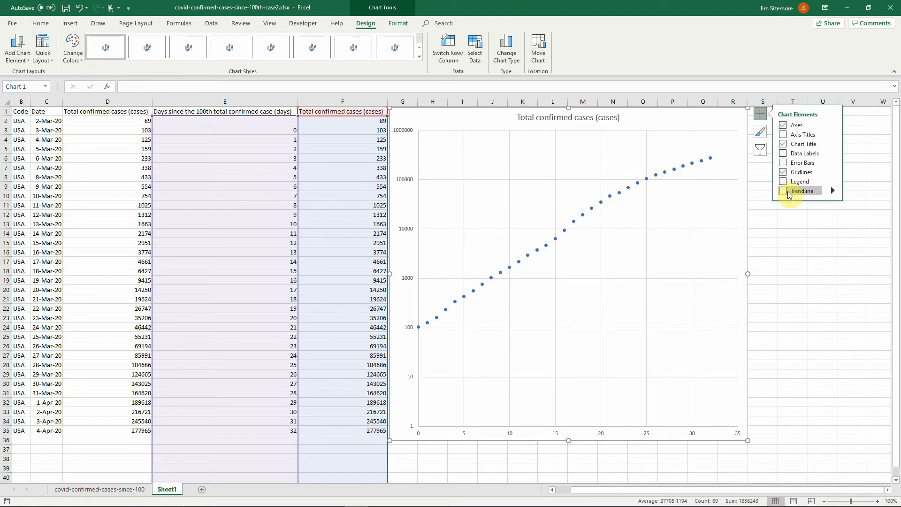
{"action": "left_click", "coordinate": [833, 193]}
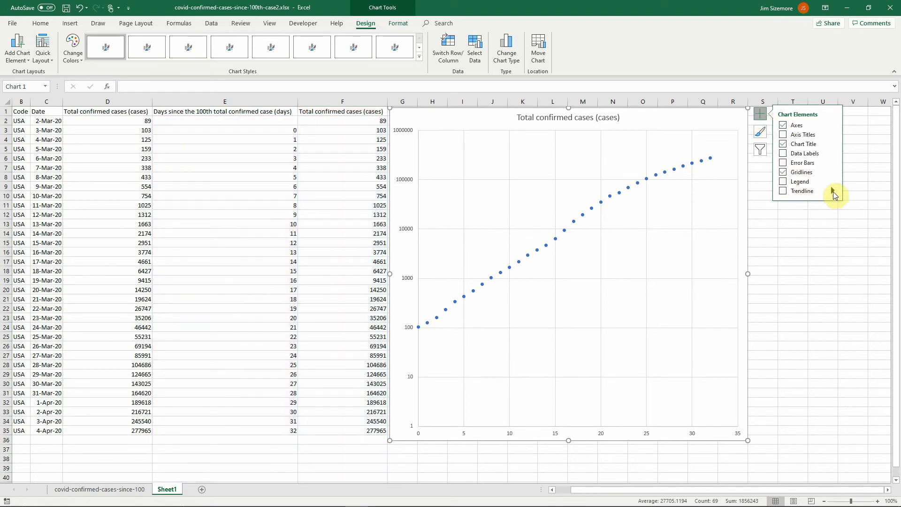
{"action": "left_click", "coordinate": [729, 207]}
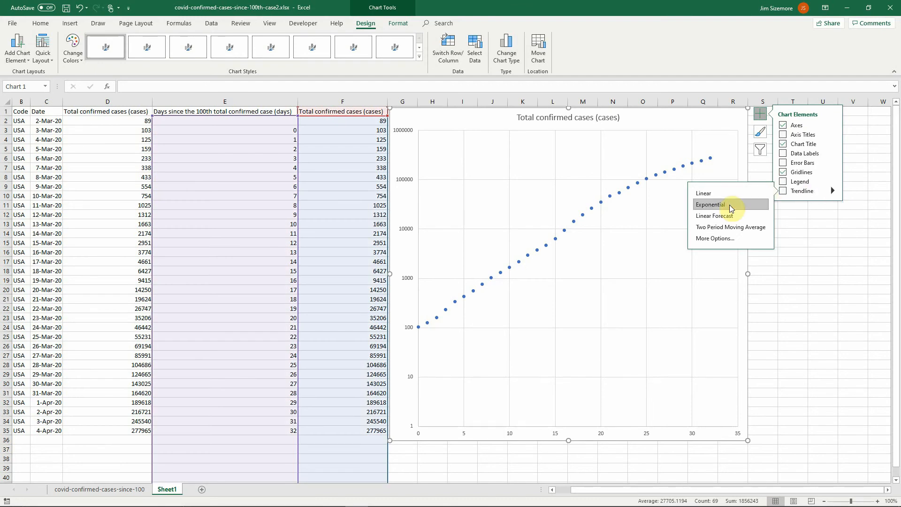
{"action": "left_click", "coordinate": [707, 206]}
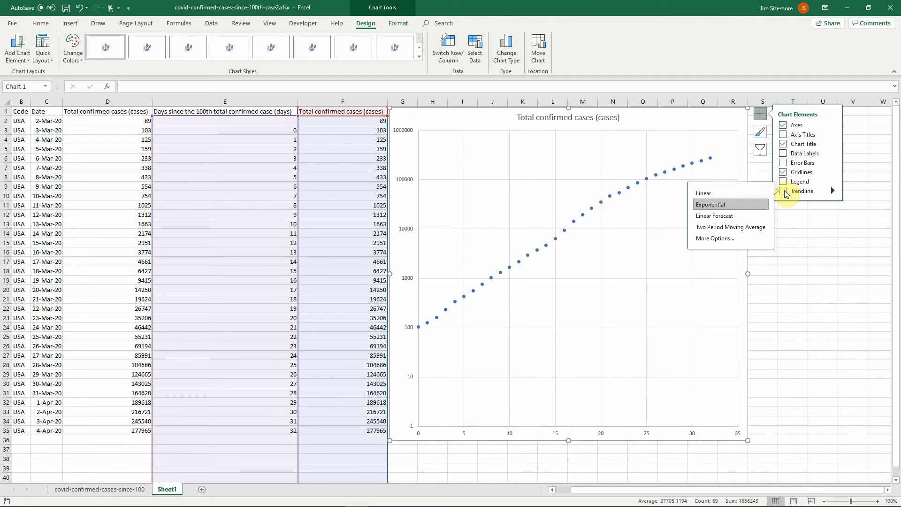
{"action": "left_click", "coordinate": [711, 206]}
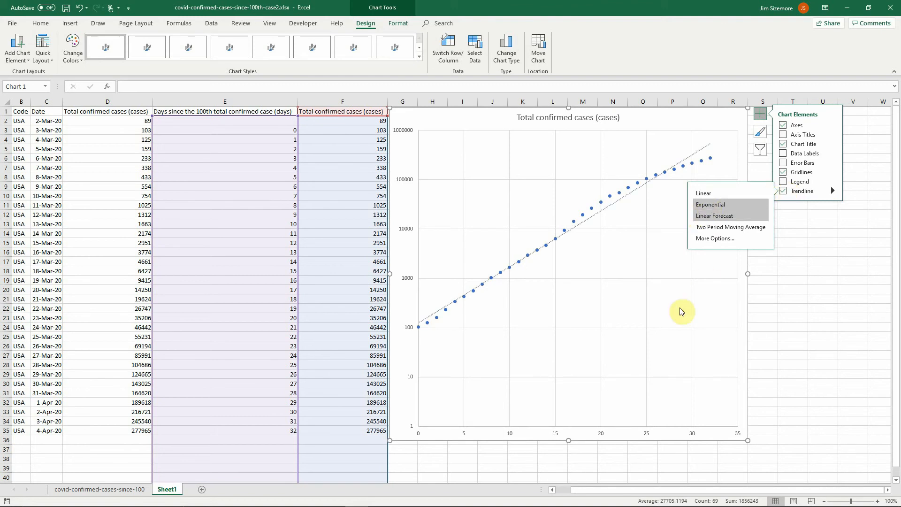
Display the trendline's equation and R-squared value on the chart and move their label to the plot area's upper-left corner.
{"action": "left_click", "coordinate": [713, 239]}
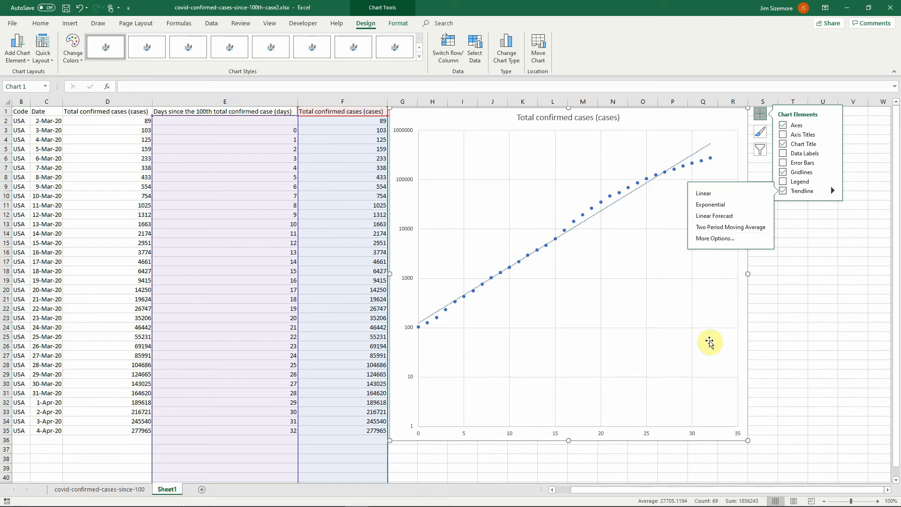
{"action": "right_click", "coordinate": [626, 197]}
{"action": "left_click", "coordinate": [650, 259]}
{"action": "left_click", "coordinate": [788, 372]}
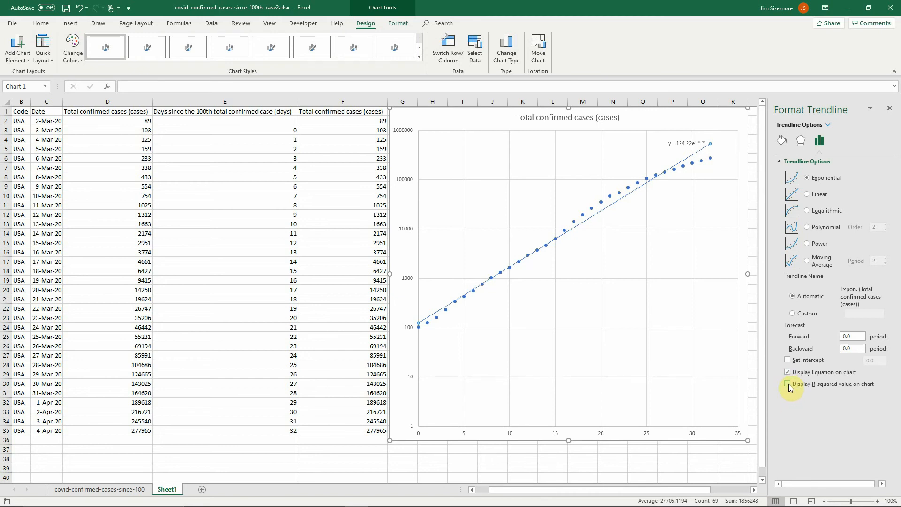
{"action": "left_click", "coordinate": [787, 384]}
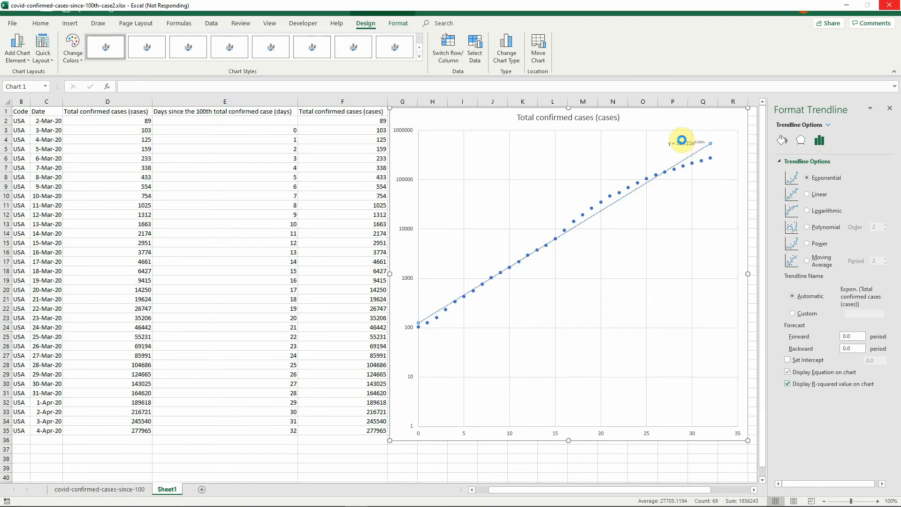
{"action": "left_click_drag", "start_coordinate": [685, 140], "coordinate": [460, 141]}
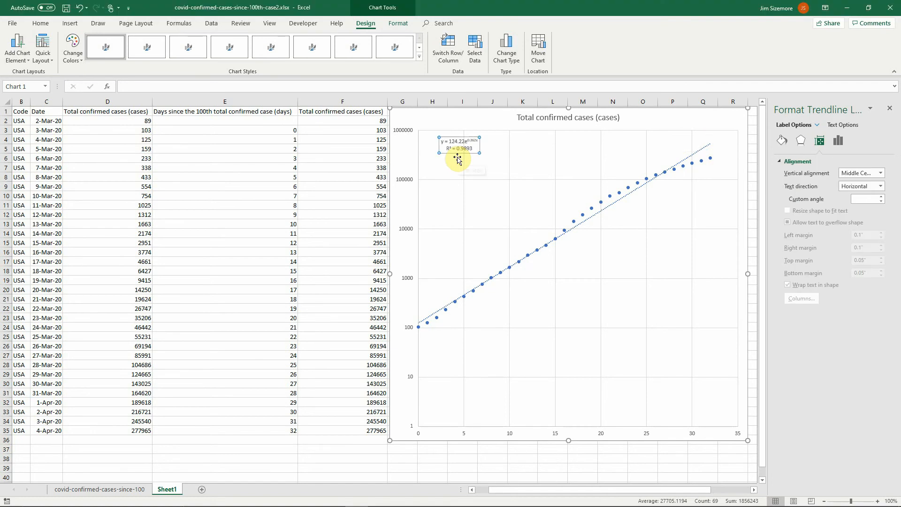
Enlarge all text in the trendline's equation and R-squared label to 18 points.
{"action": "left_click", "coordinate": [454, 141]}
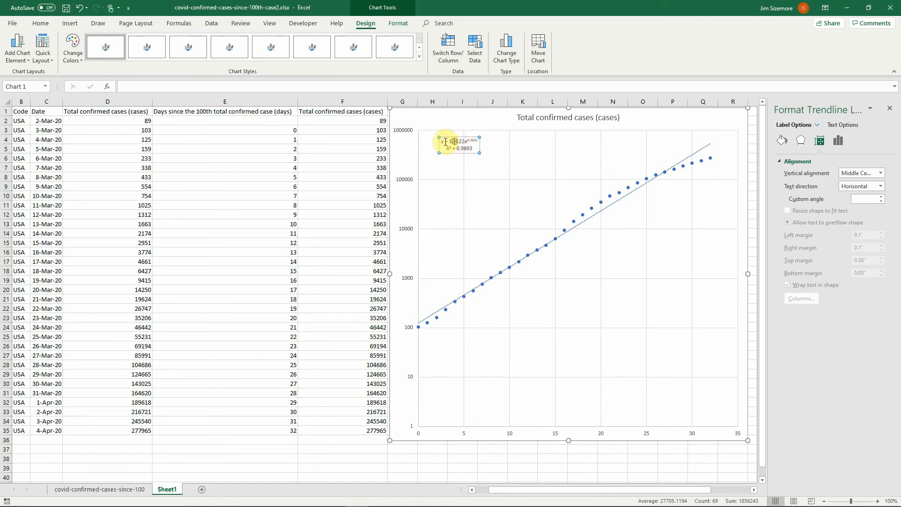
{"action": "left_click_drag", "start_coordinate": [440, 141], "coordinate": [474, 149]}
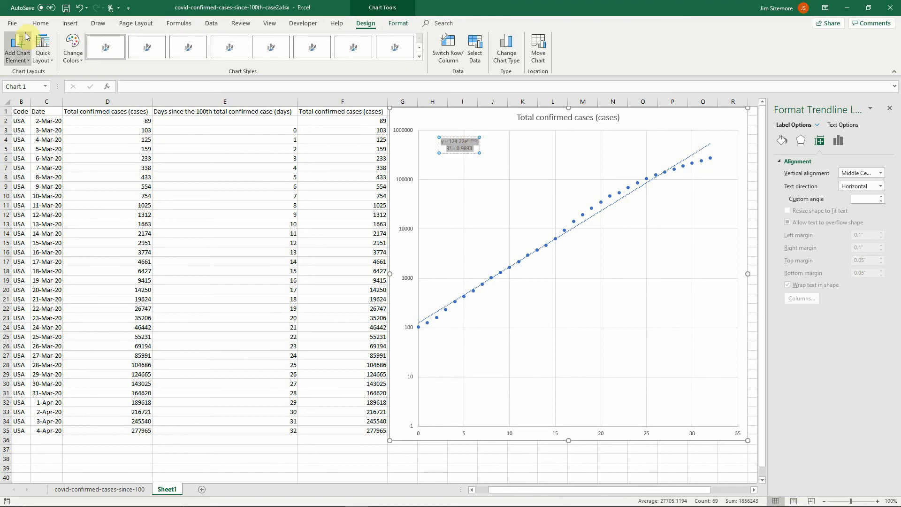
{"action": "left_click", "coordinate": [40, 23]}
{"action": "left_click", "coordinate": [159, 41]}
{"action": "left_click", "coordinate": [159, 41]}
{"action": "left_click", "coordinate": [159, 42]}
{"action": "left_click", "coordinate": [158, 41]}
{"action": "left_click", "coordinate": [159, 42]}
{"action": "left_click", "coordinate": [159, 41]}
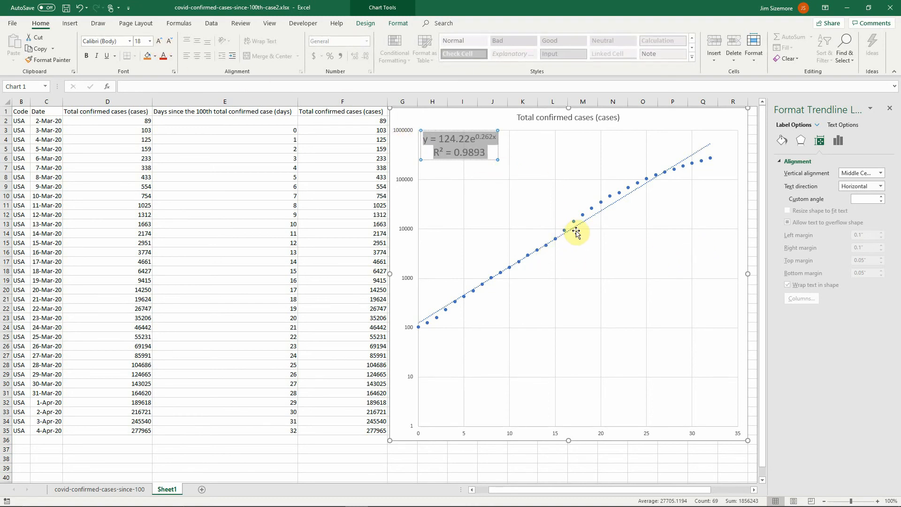
Open the formatting options for the exponential trendline.
{"action": "left_click", "coordinate": [583, 226]}
{"action": "right_click", "coordinate": [585, 226]}
{"action": "left_click", "coordinate": [628, 287]}
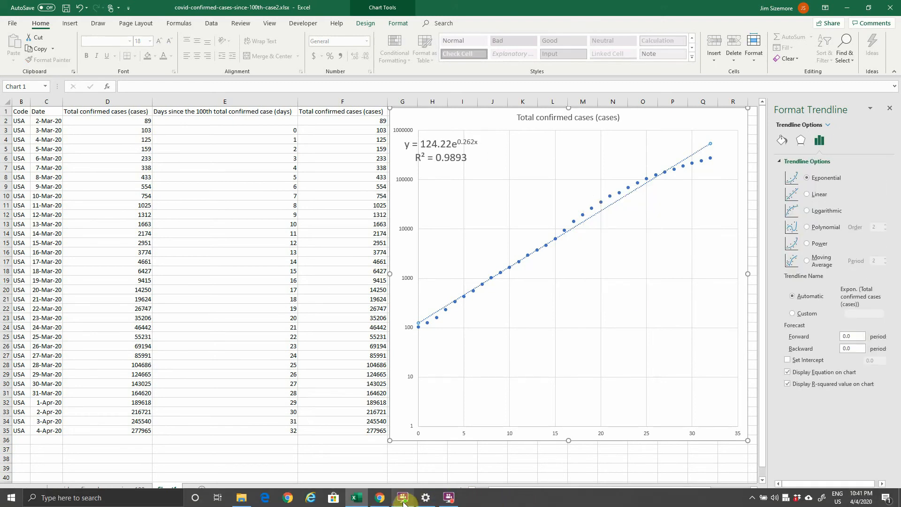
Close the FlashBack Express Player and Settings windows that are open in the background.
{"action": "mouse_move", "coordinate": [404, 502]}
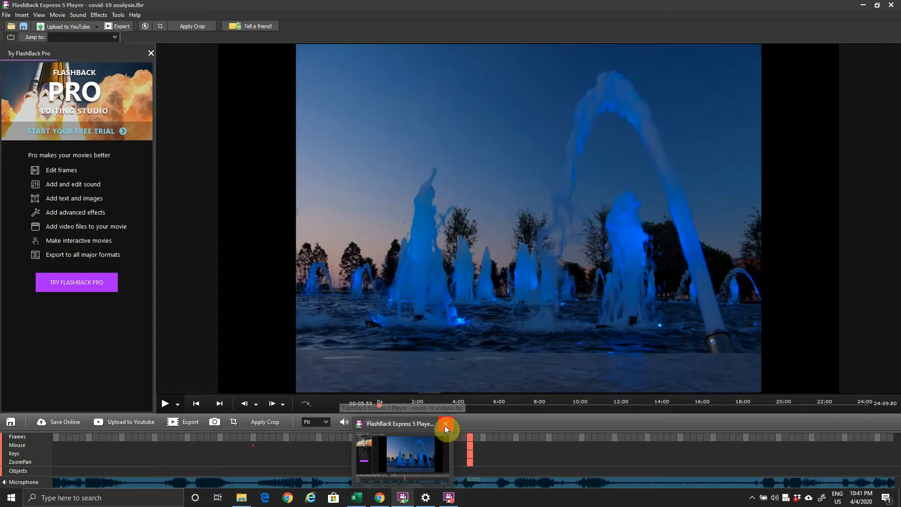
{"action": "left_click", "coordinate": [445, 425]}
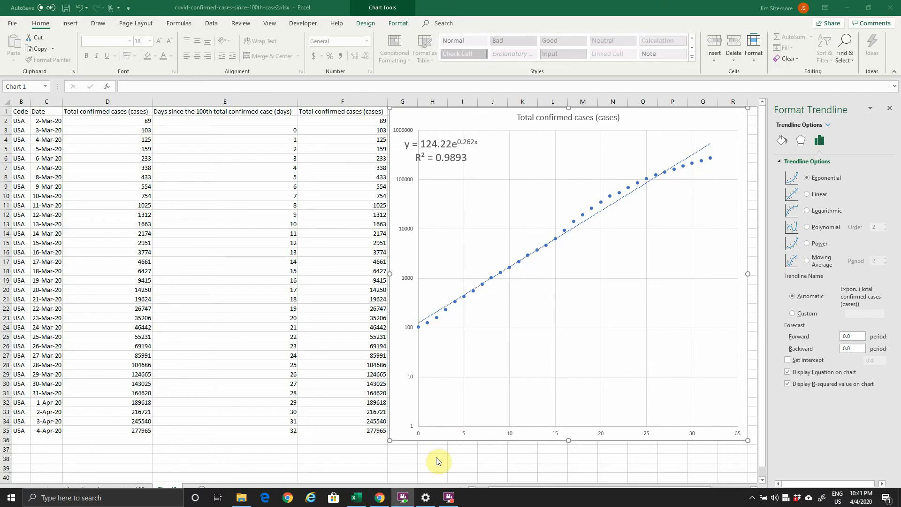
{"action": "left_click", "coordinate": [460, 426]}
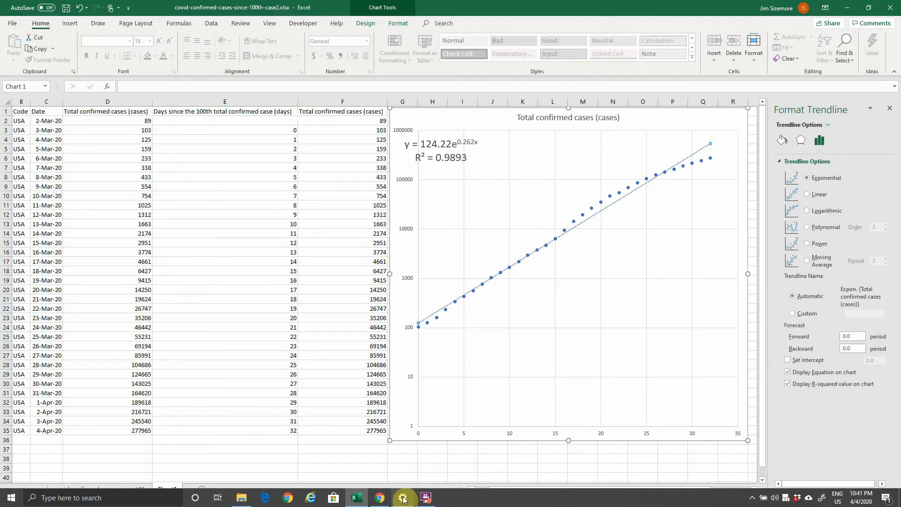
{"action": "mouse_move", "coordinate": [403, 498]}
{"action": "left_click", "coordinate": [444, 425]}
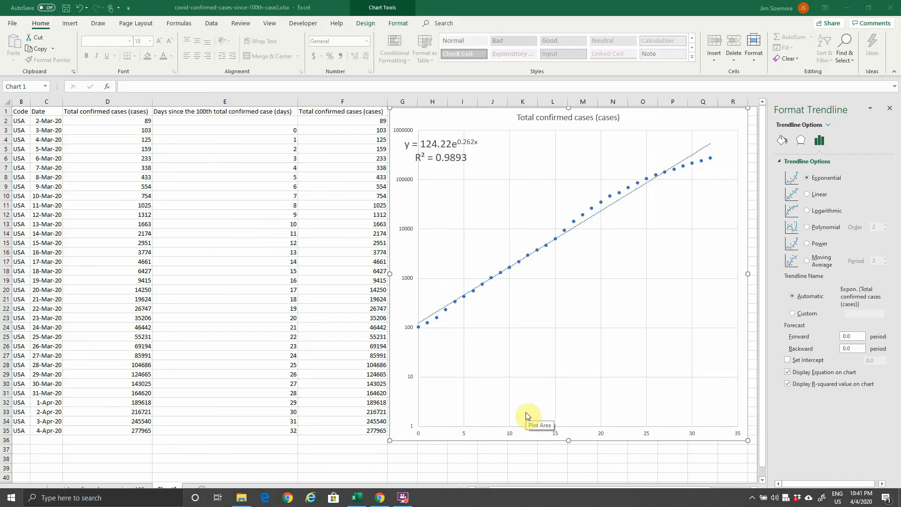
Move the trendline equation label slightly rightward so it clears the vertical axis.
{"action": "left_click", "coordinate": [436, 145]}
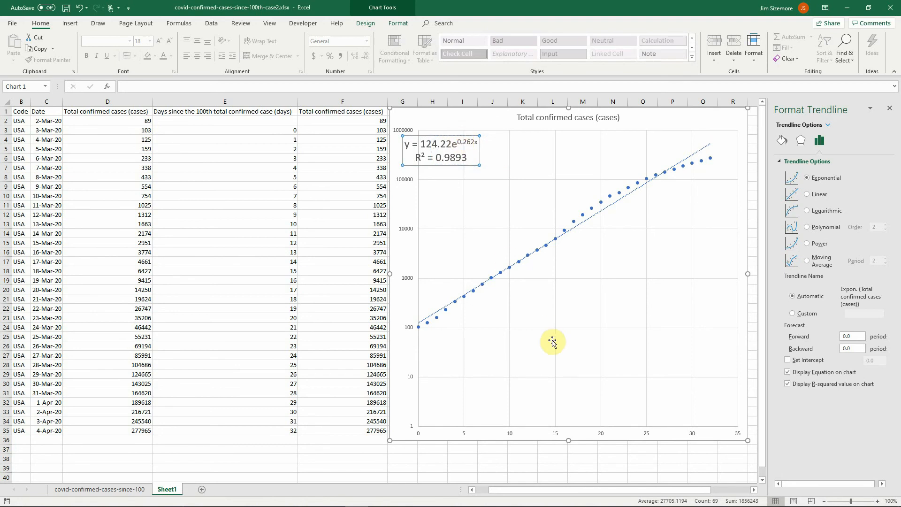
{"action": "left_click", "coordinate": [441, 137]}
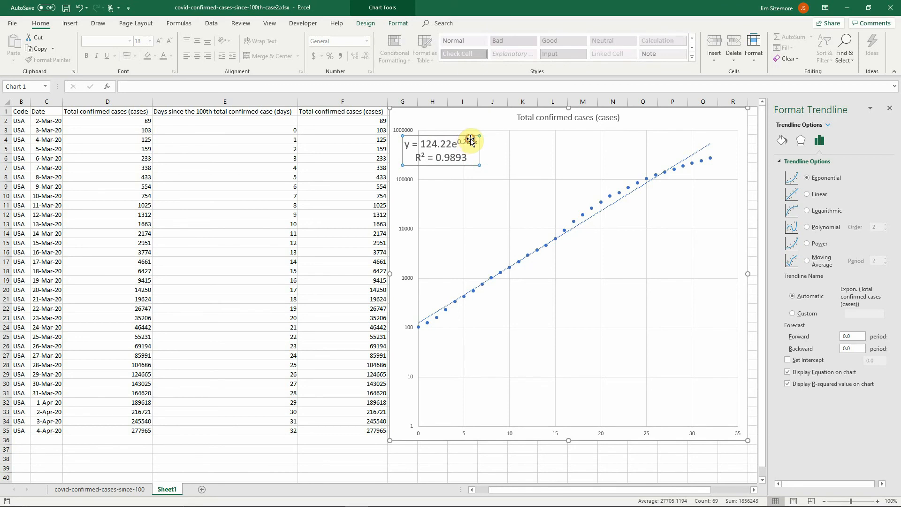
{"action": "left_click_drag", "start_coordinate": [428, 136], "coordinate": [456, 137]}
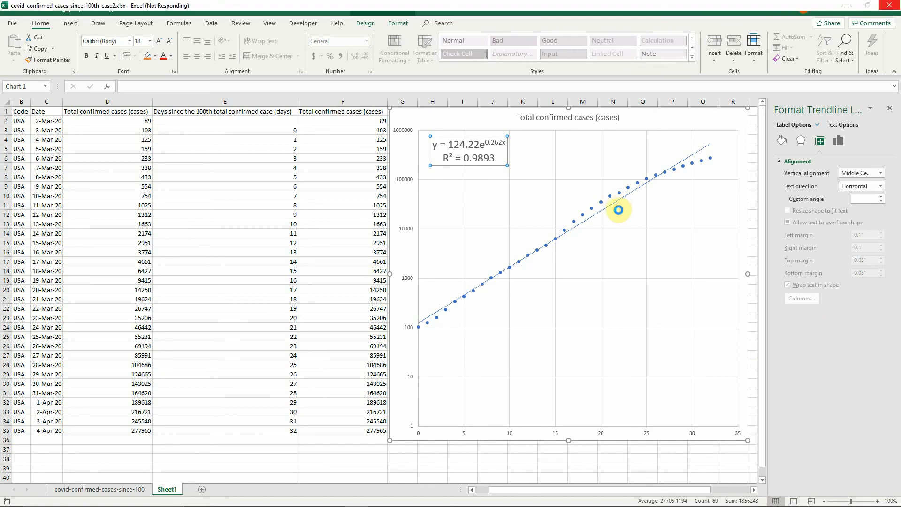
Change the selected exponential trendline's type to Linear in its formatting options.
{"action": "right_click", "coordinate": [615, 201]}
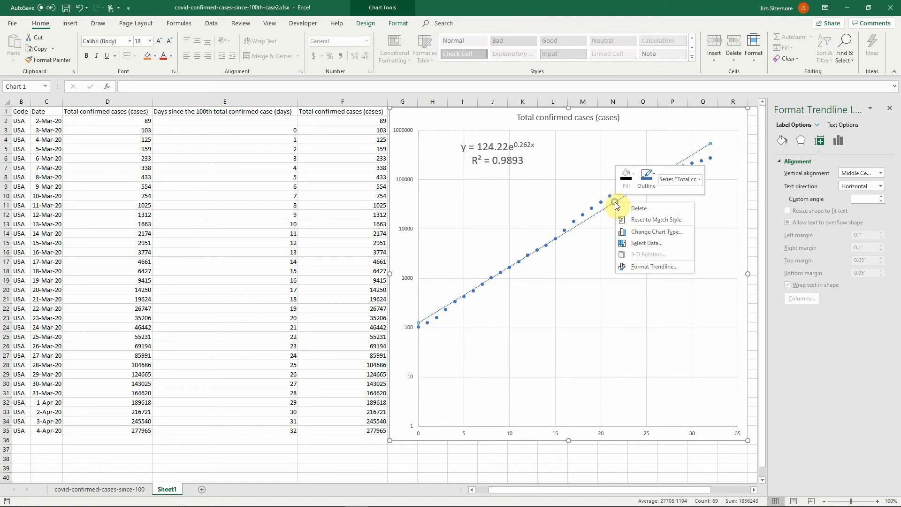
{"action": "left_click", "coordinate": [638, 266]}
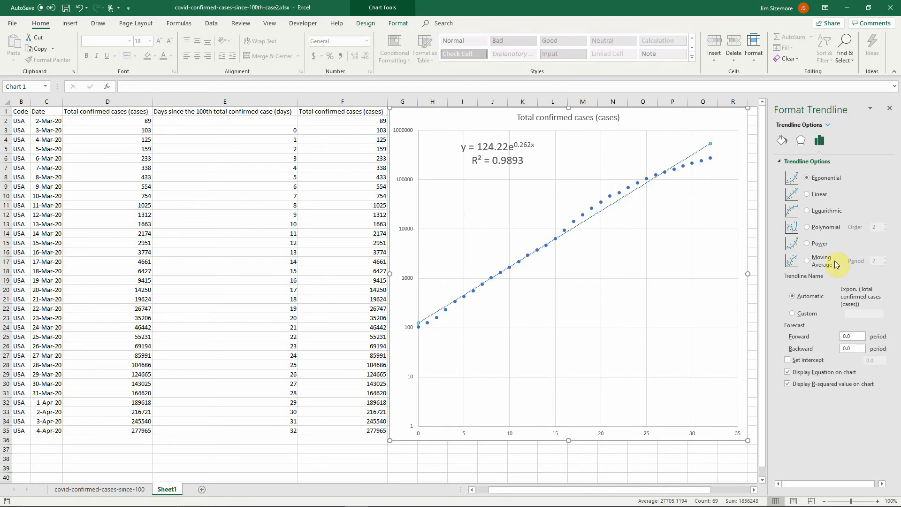
{"action": "left_click", "coordinate": [807, 194]}
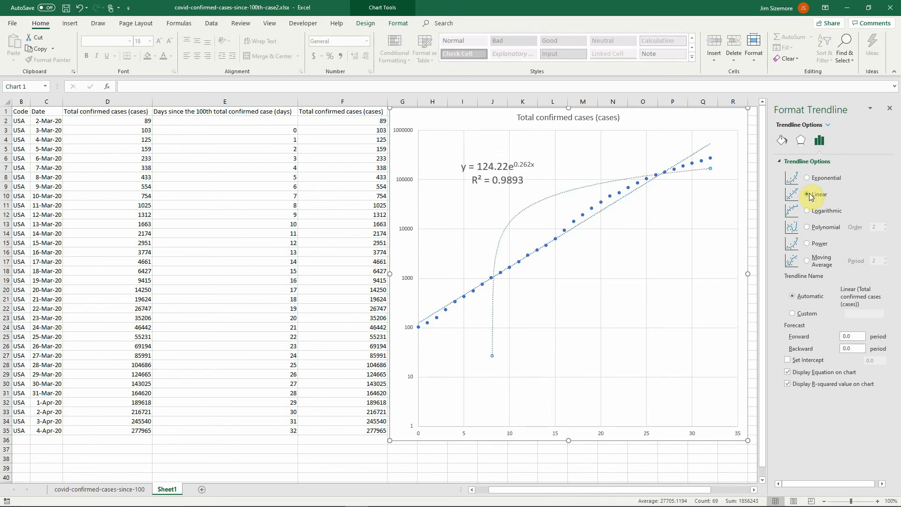
Delete the linear trendline and its equation label, keeping the exponential trendline.
{"action": "left_click", "coordinate": [681, 173]}
{"action": "right_click", "coordinate": [682, 175]}
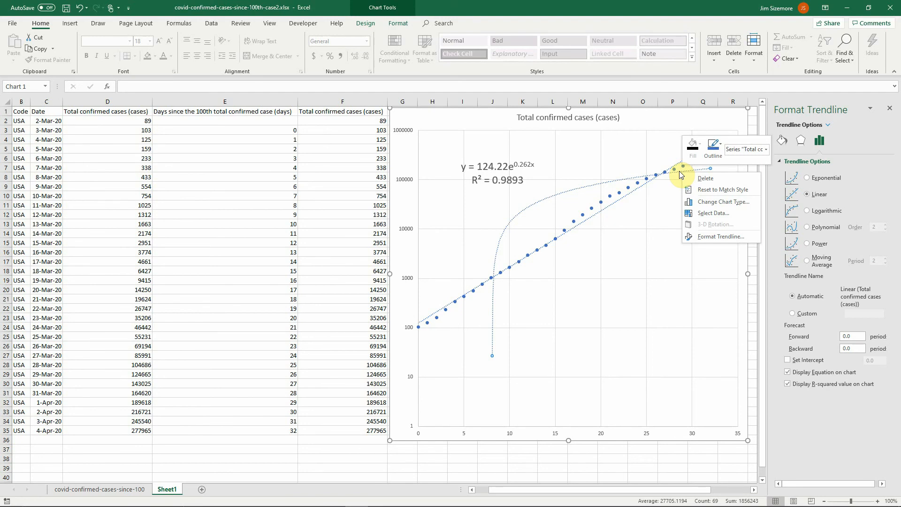
{"action": "left_click", "coordinate": [702, 178]}
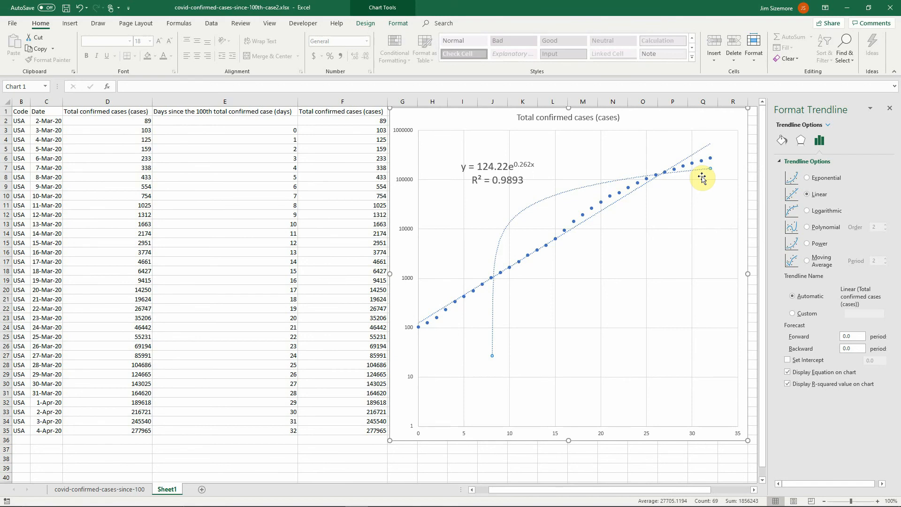
{"action": "key", "text": "Delete"}
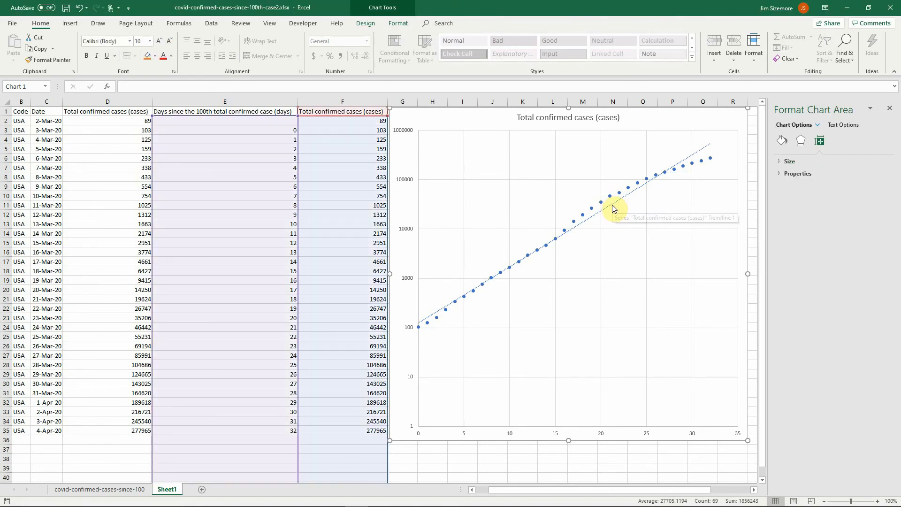
Display the exponential trendline's equation and R-squared value on the chart and enlarge their label text to 16 points.
{"action": "right_click", "coordinate": [612, 204]}
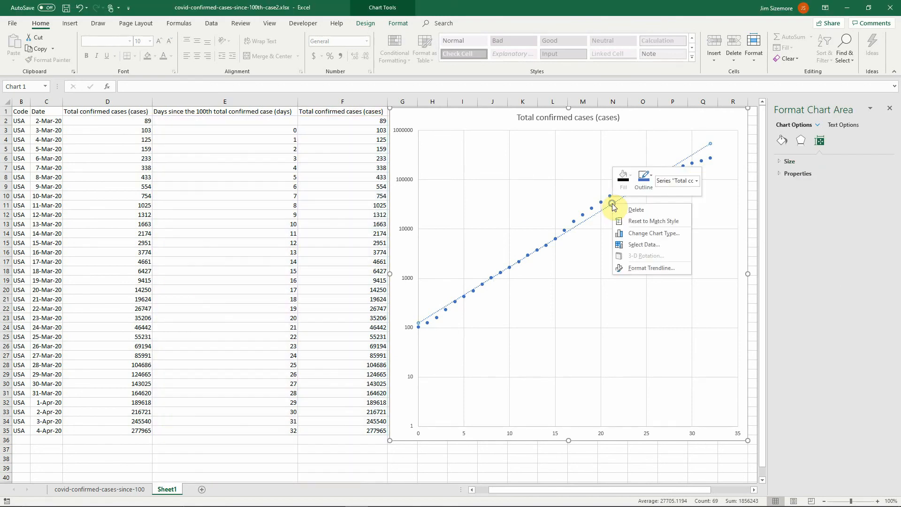
{"action": "left_click", "coordinate": [637, 266]}
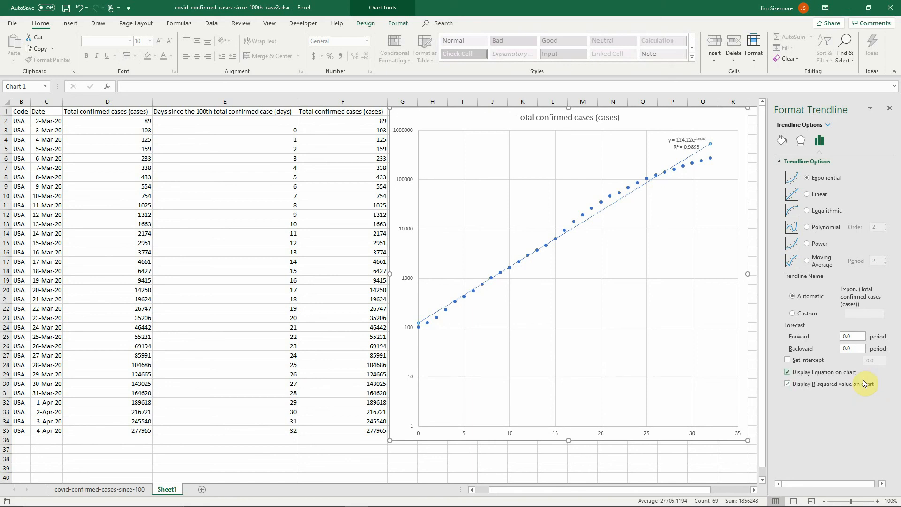
{"action": "left_click", "coordinate": [682, 139]}
{"action": "left_click_drag", "start_coordinate": [667, 139], "coordinate": [678, 139]}
{"action": "left_click", "coordinate": [688, 138]}
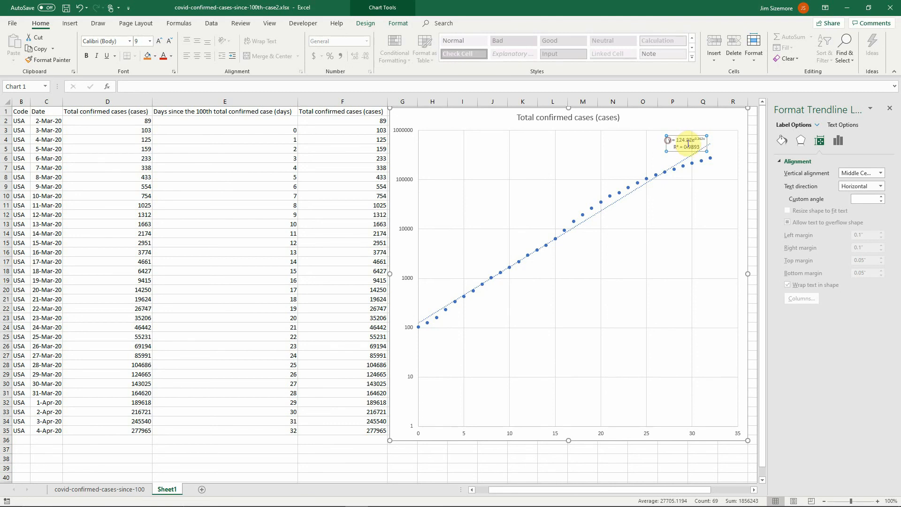
{"action": "left_click", "coordinate": [701, 146]}
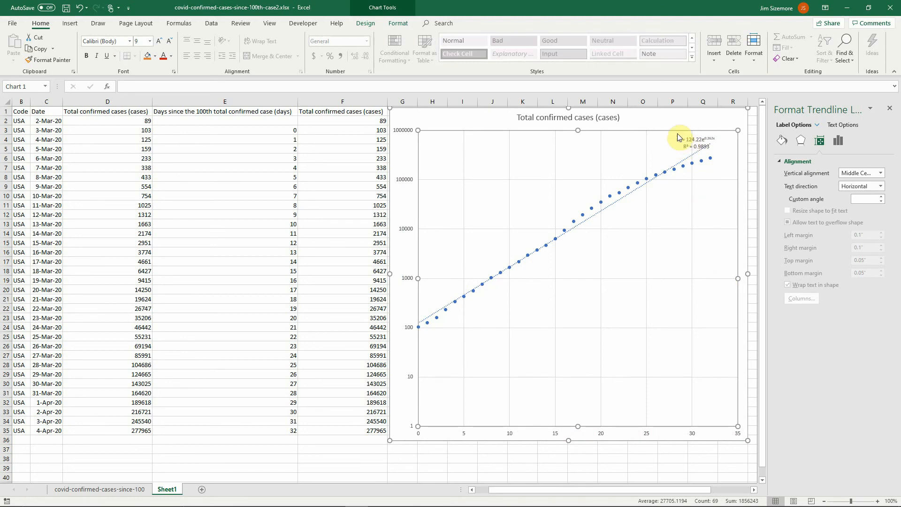
{"action": "left_click", "coordinate": [684, 142]}
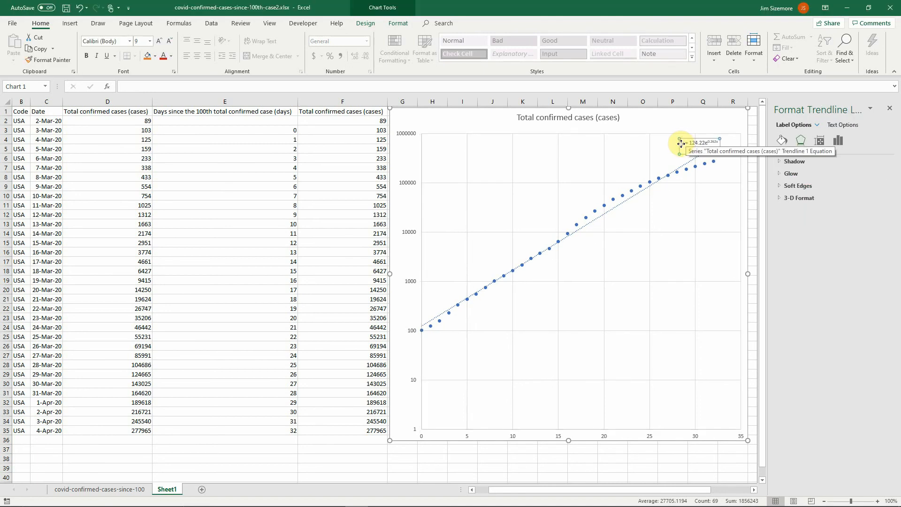
{"action": "left_click_drag", "start_coordinate": [682, 143], "coordinate": [714, 149]}
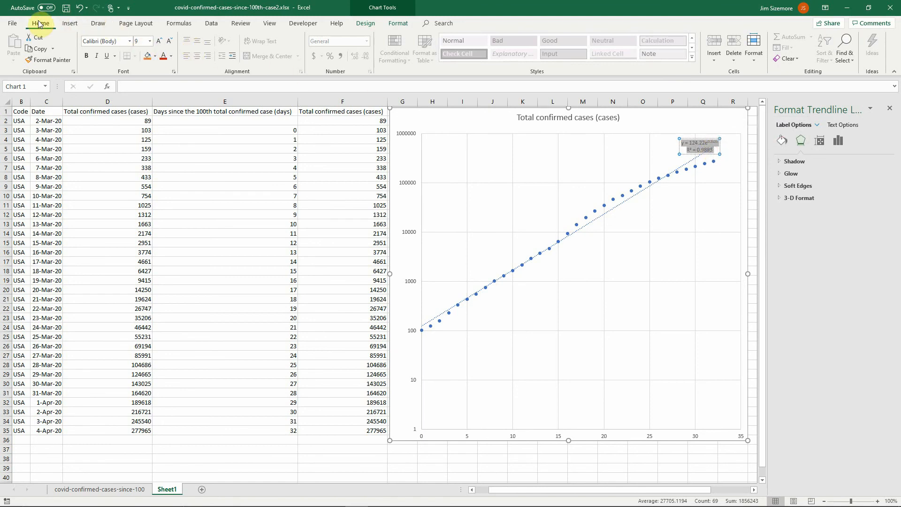
{"action": "left_click", "coordinate": [159, 41]}
{"action": "left_click", "coordinate": [159, 41]}
{"action": "left_click", "coordinate": [159, 41]}
{"action": "left_click", "coordinate": [159, 41]}
{"action": "left_click", "coordinate": [159, 41]}
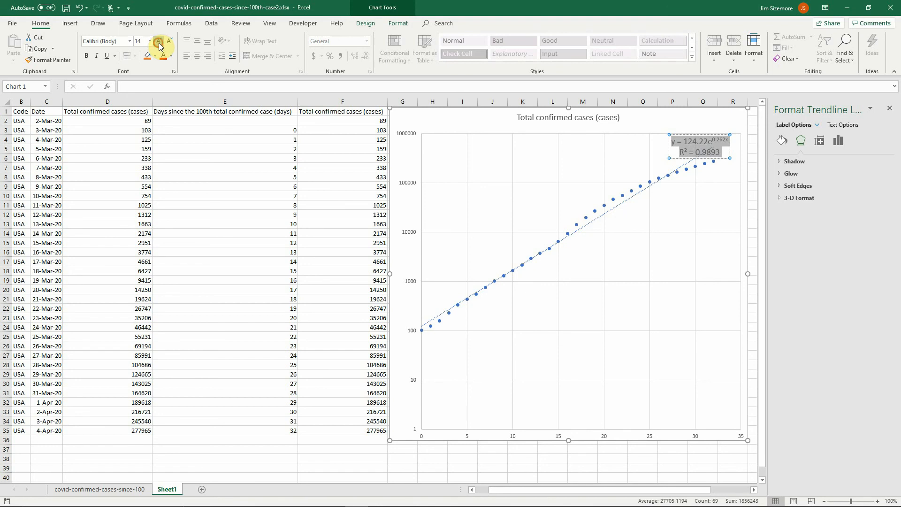
Move the equation and R-squared label to the plot area's upper-left corner, clear of the vertical axis.
{"action": "left_click_drag", "start_coordinate": [686, 137], "coordinate": [489, 164]}
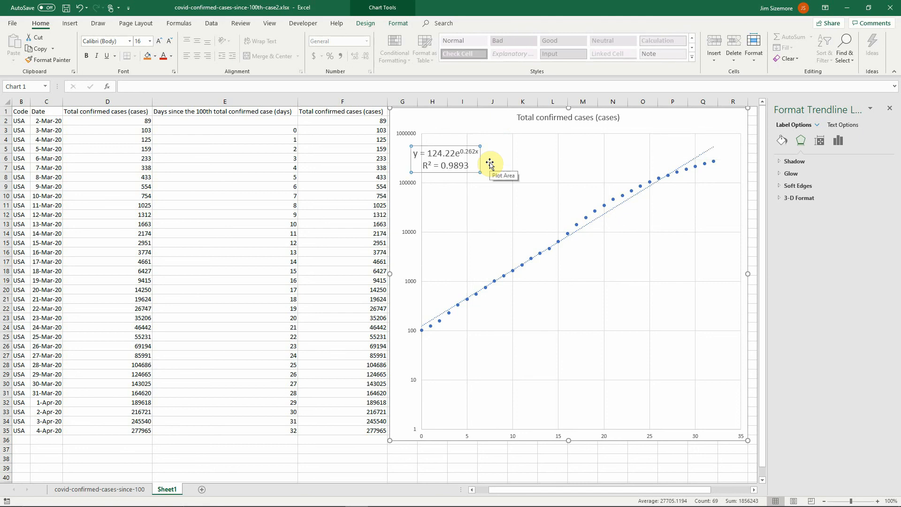
{"action": "left_click", "coordinate": [449, 146]}
{"action": "left_click_drag", "start_coordinate": [449, 146], "coordinate": [466, 137]}
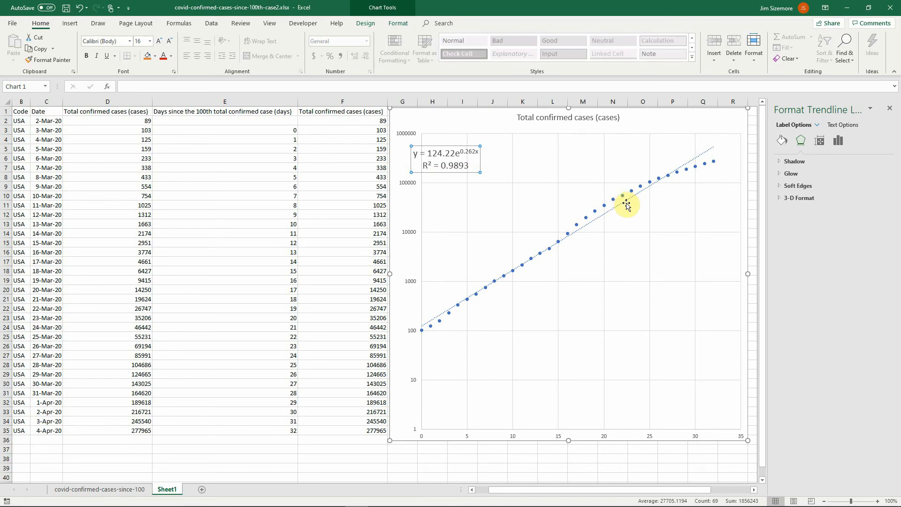
Change the remaining trendline's type from Exponential to Linear.
{"action": "right_click", "coordinate": [628, 207]}
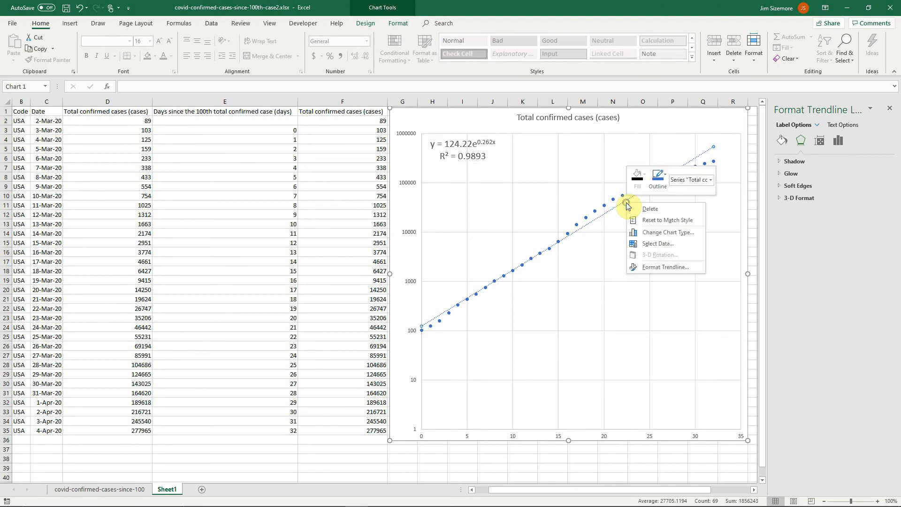
{"action": "left_click", "coordinate": [676, 264]}
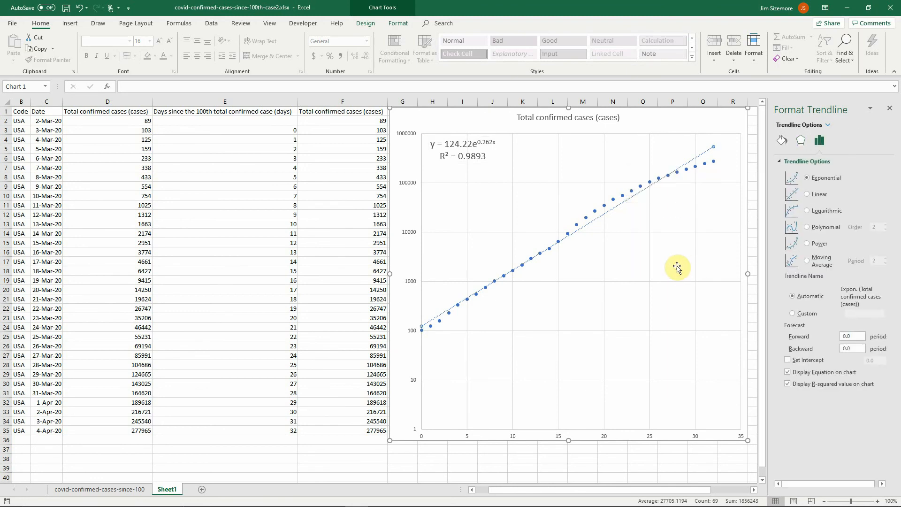
{"action": "left_click", "coordinate": [807, 194]}
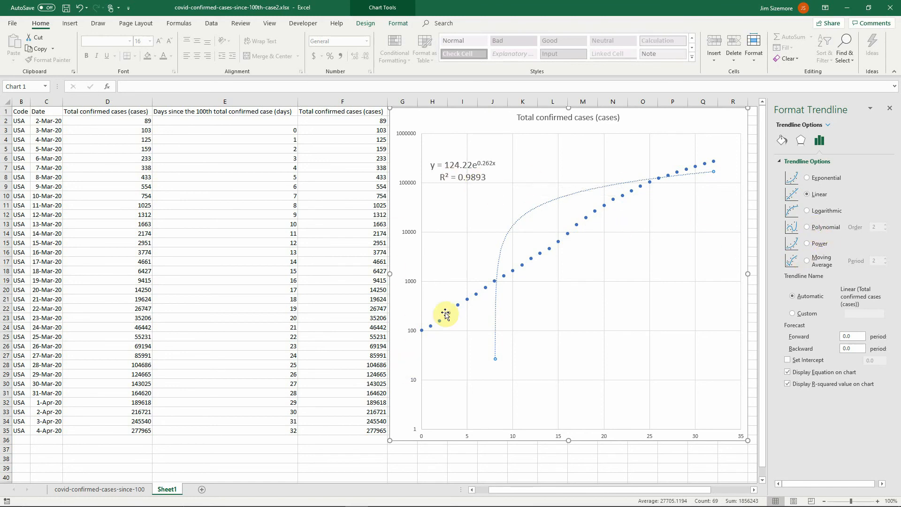
Try to change the trendline type to Logarithmic.
{"action": "left_click", "coordinate": [807, 211]}
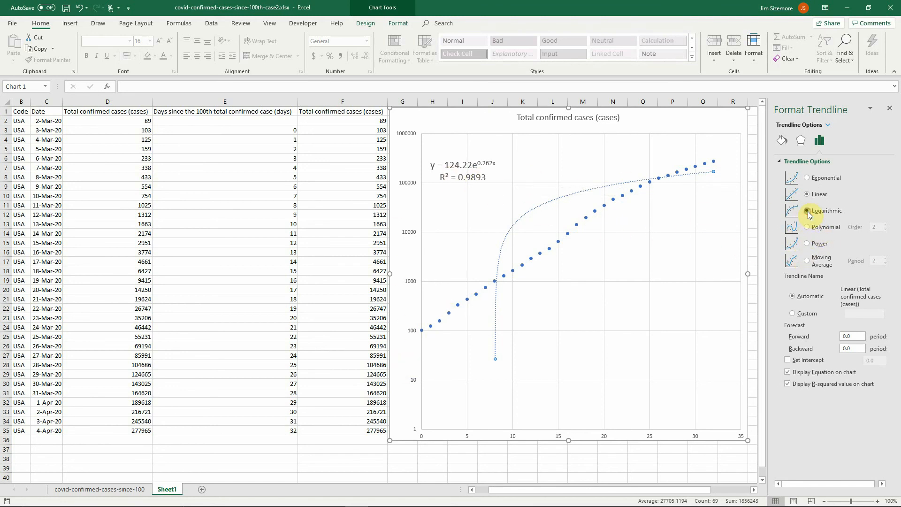
{"action": "key", "text": "Escape"}
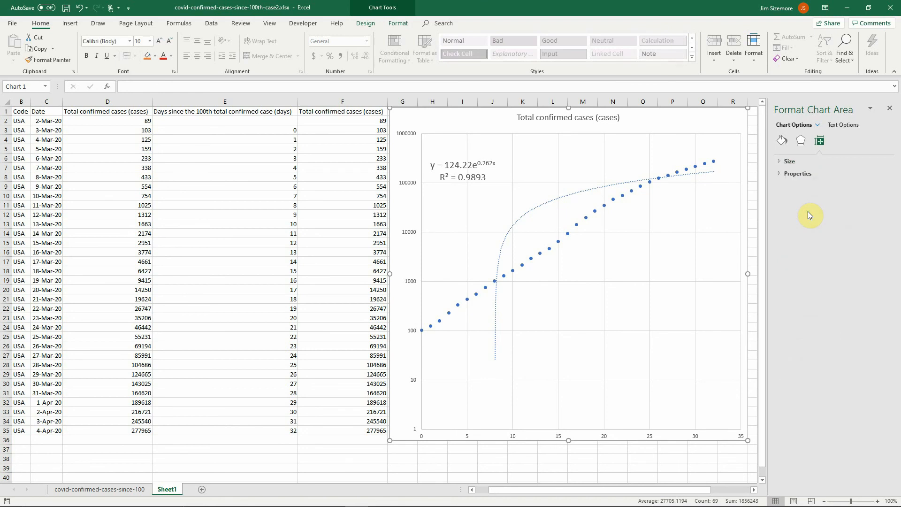
{"action": "left_click", "coordinate": [603, 187]}
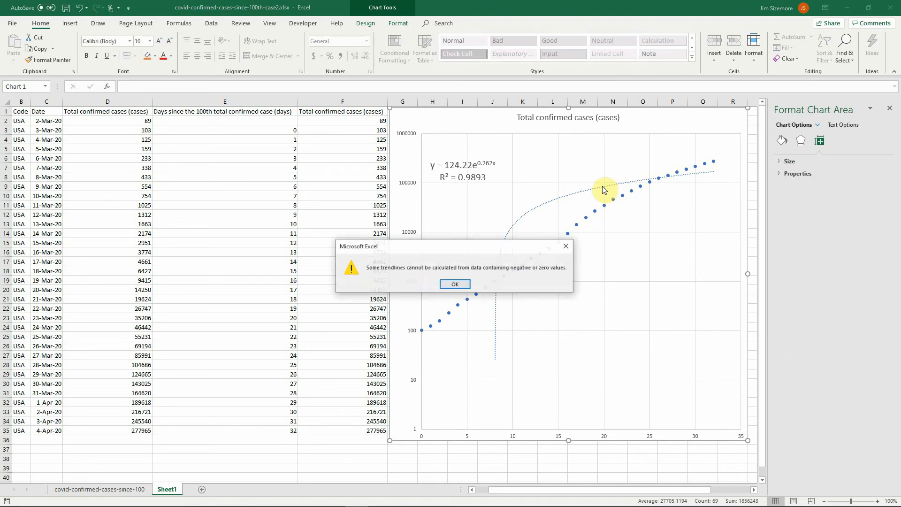
{"action": "left_click", "coordinate": [458, 286]}
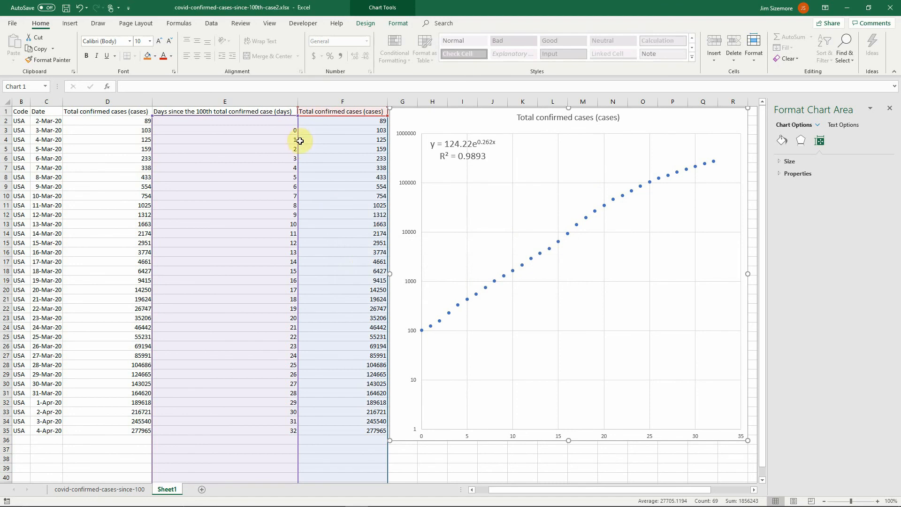
Shrink the chart's data range so that it starts at row 4, excluding the day 0 values.
{"action": "left_click_drag", "start_coordinate": [297, 114], "coordinate": [300, 136]}
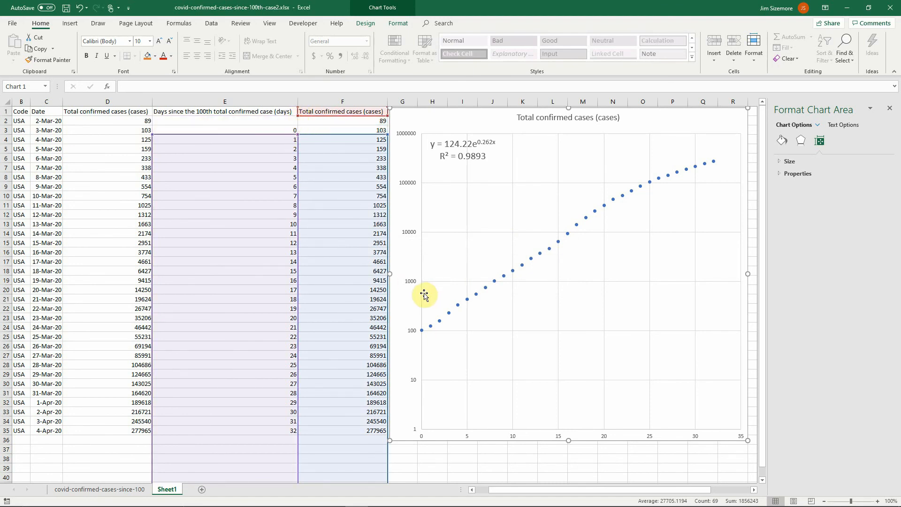